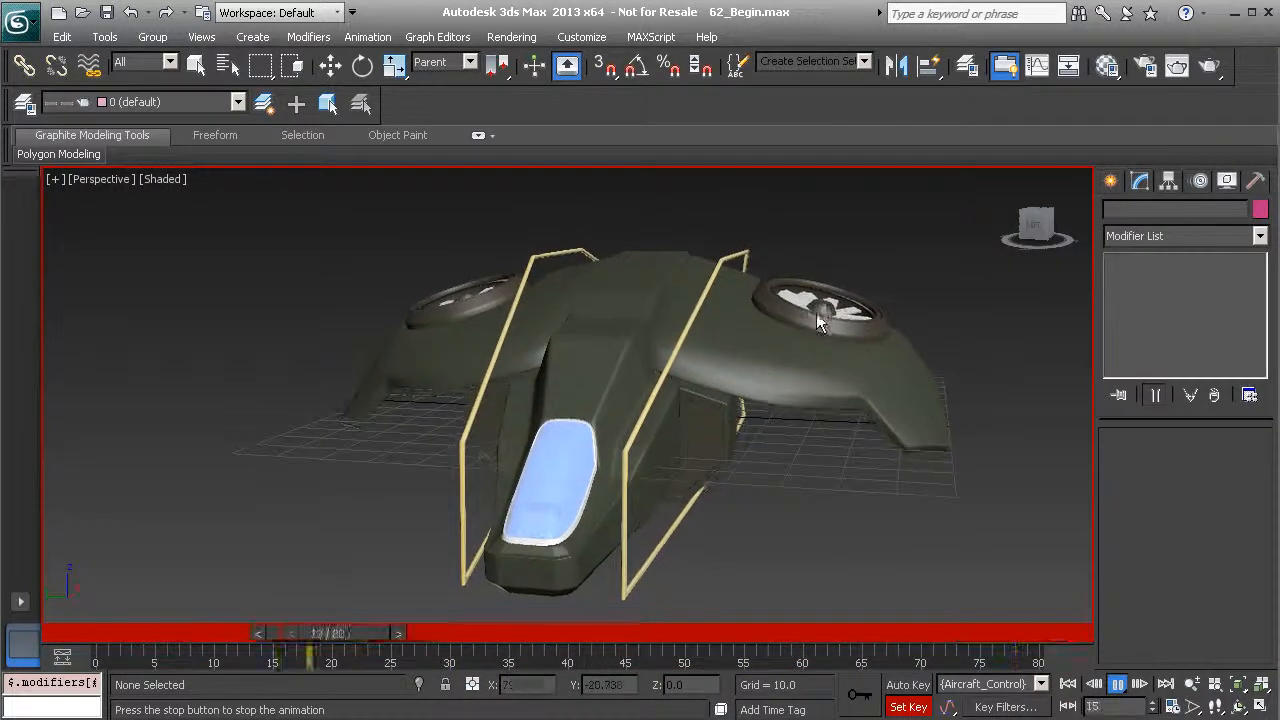
Step: Stop the animation playback, select the aircraft's yellow control shape, and return to frame 0
key(/)
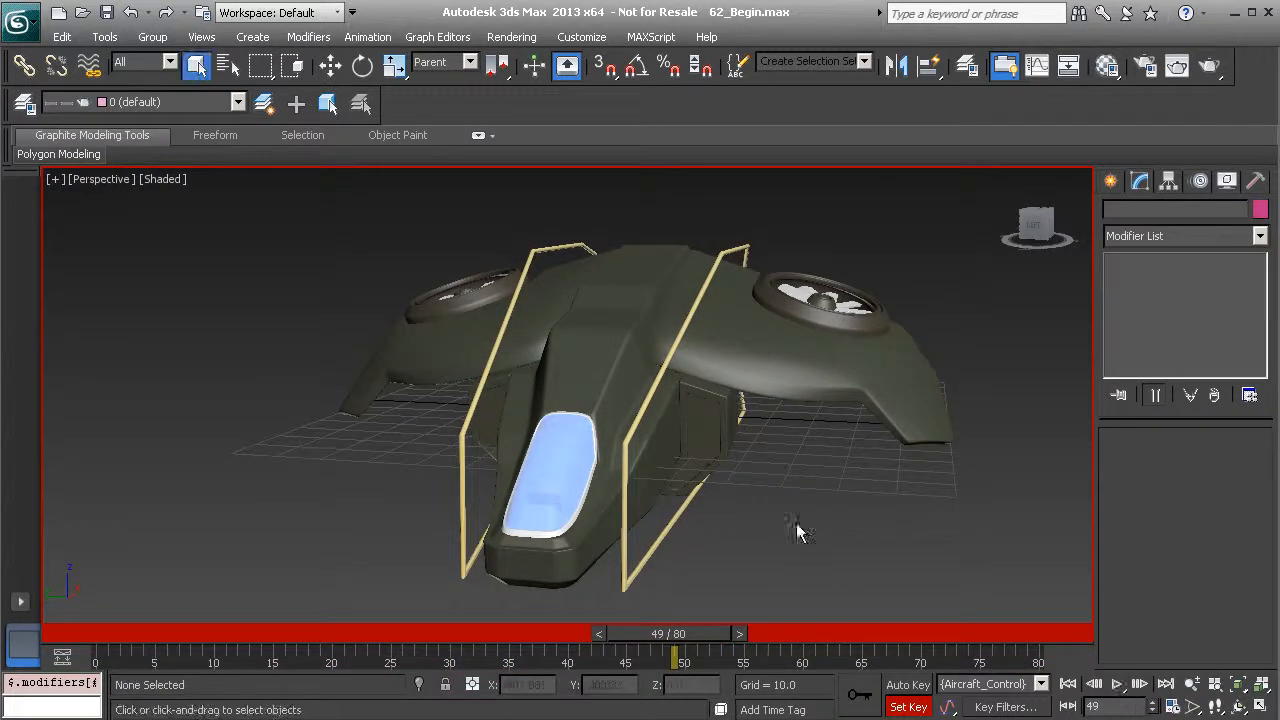
click(677, 520)
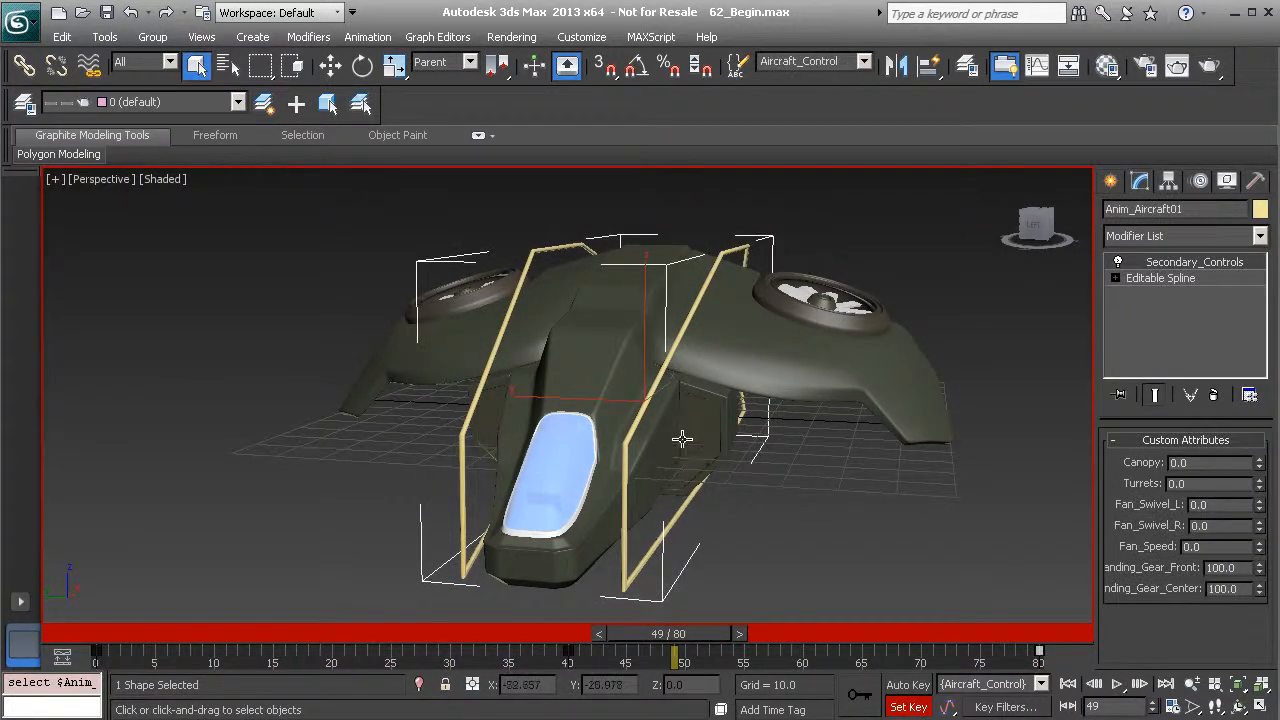
drag(318, 634, 99, 634)
Step: Try setting Fan_Speed to 20 at frame 0 without keying it, moving the time slider to test the value
alt+middle_drag(580, 390, 587, 390)
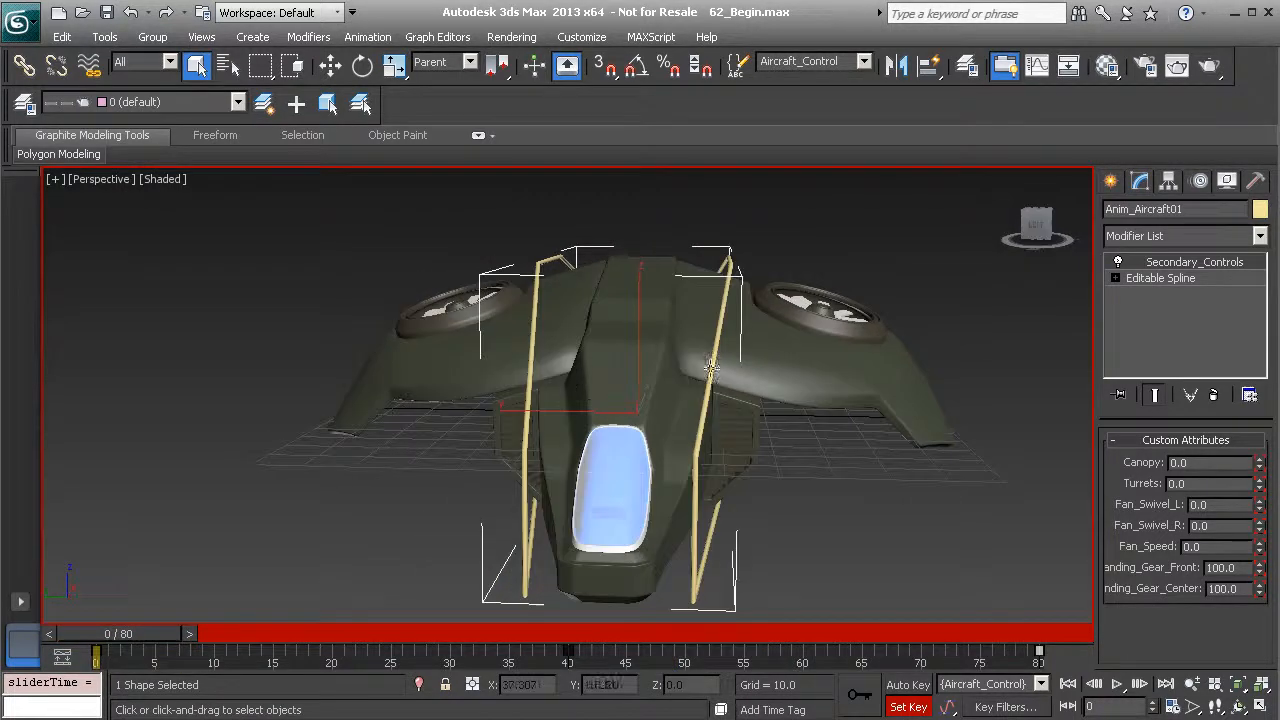
alt+middle_drag(690, 354, 686, 358)
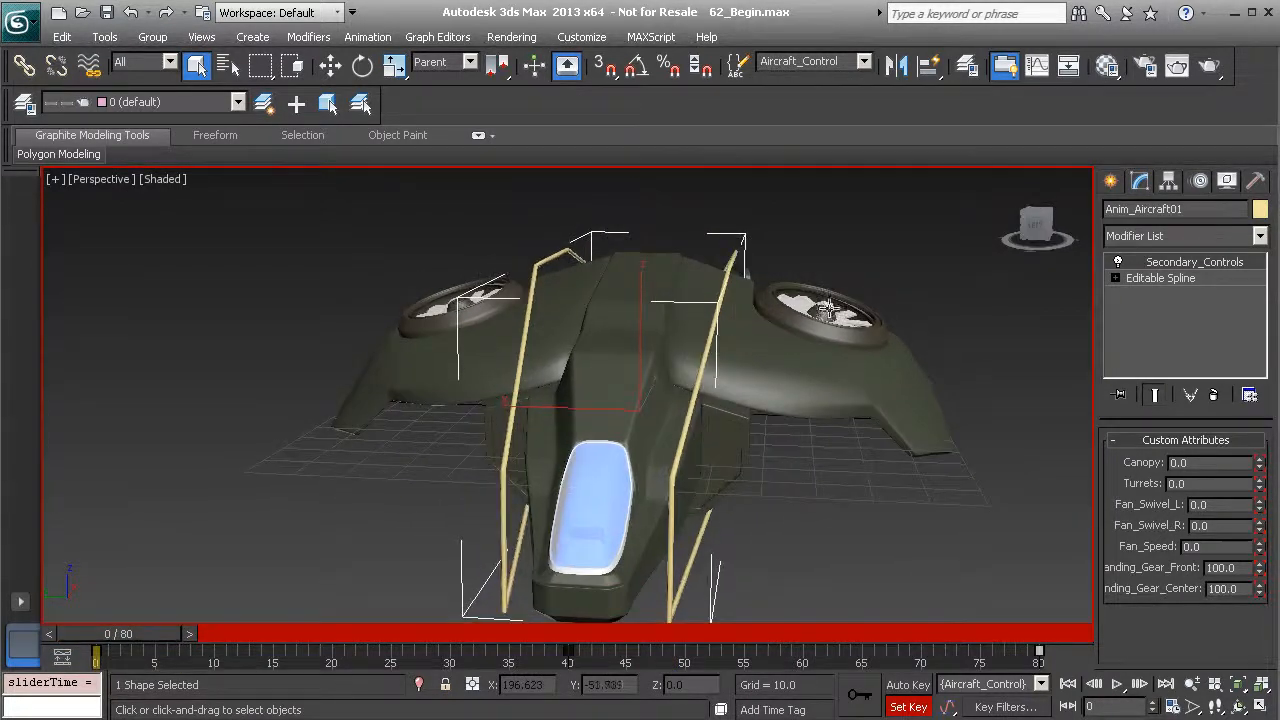
alt+middle_drag(770, 380, 762, 377)
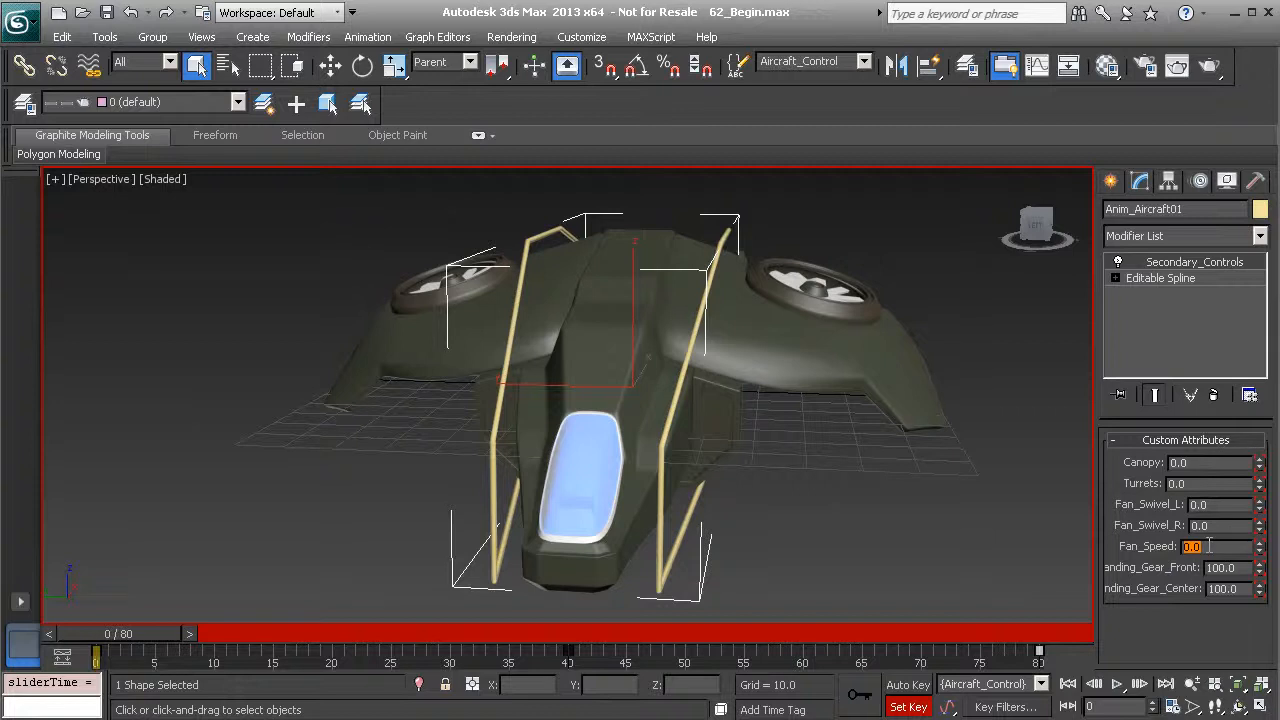
key(Return)
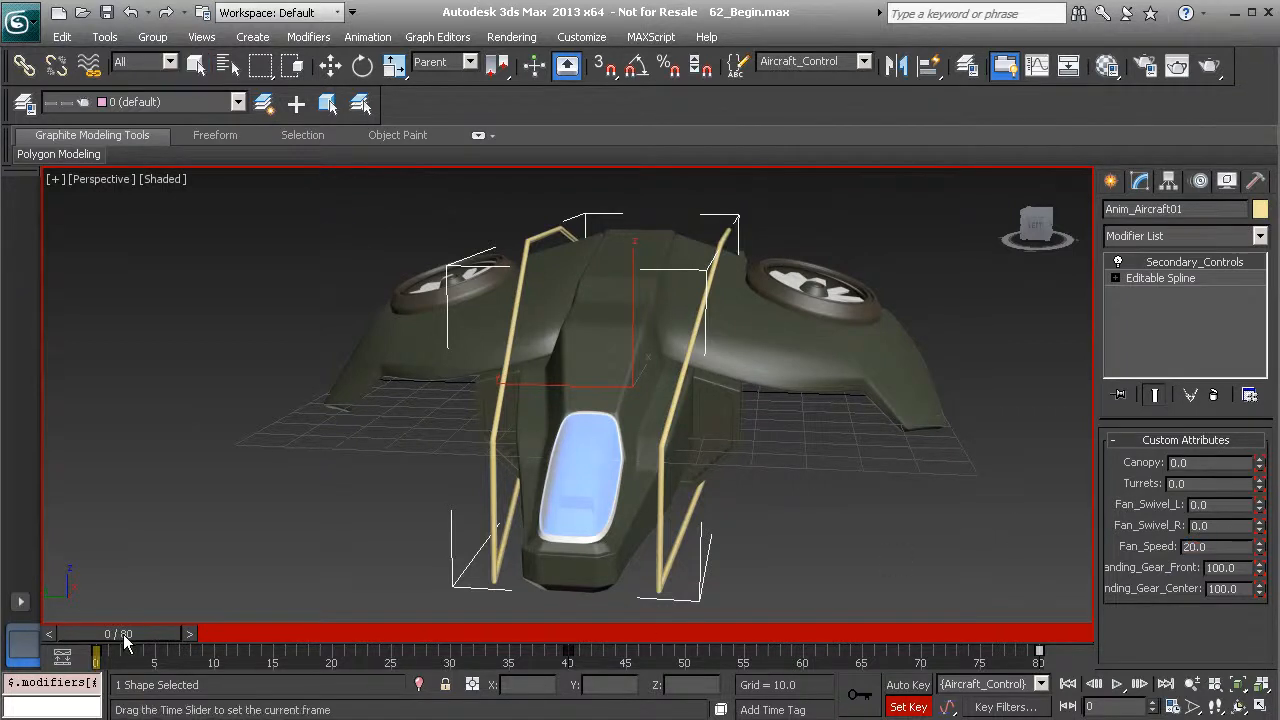
mouse_move(123, 634)
mouse_down()
mouse_move(165, 640)
mouse_move(122, 635)
mouse_up()
click(197, 65)
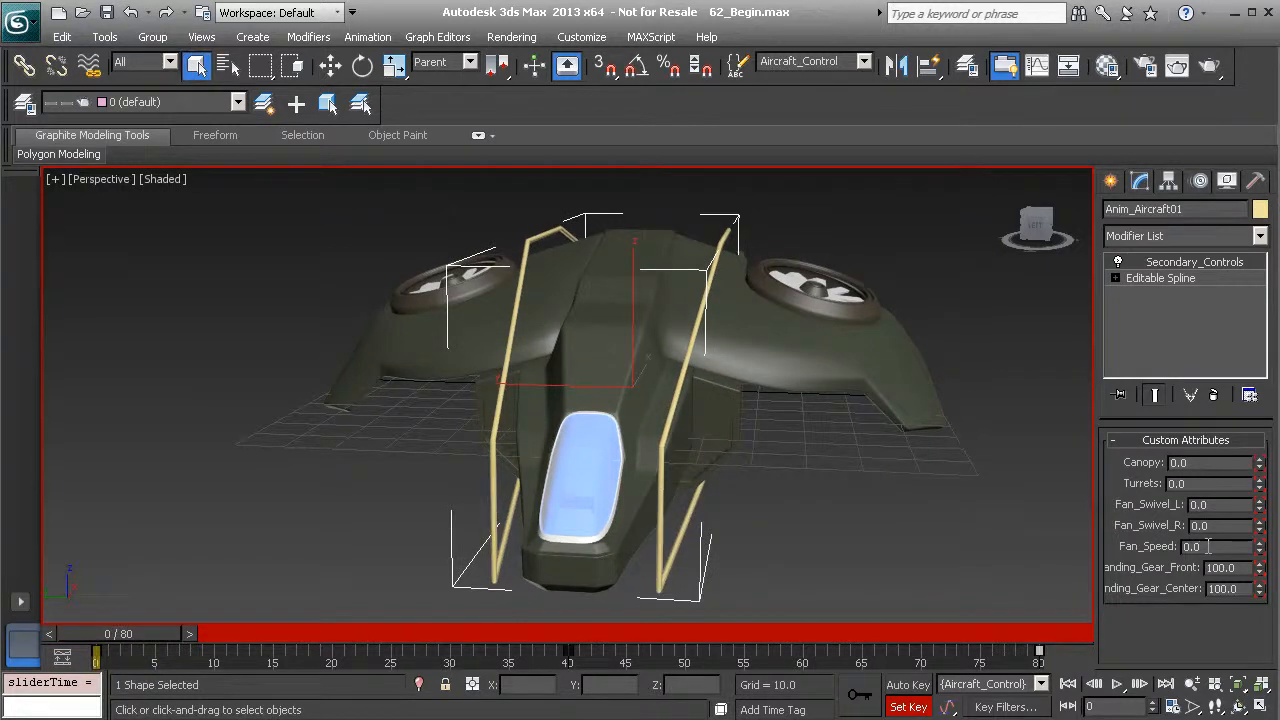
Step: Set Fan_Speed to 20, key it at frame 0, and scrub the animation to frame 40
click(1192, 546)
text(20)
key(Return)
drag(149, 637, 317, 638)
alt+middle_drag(755, 400, 754, 430)
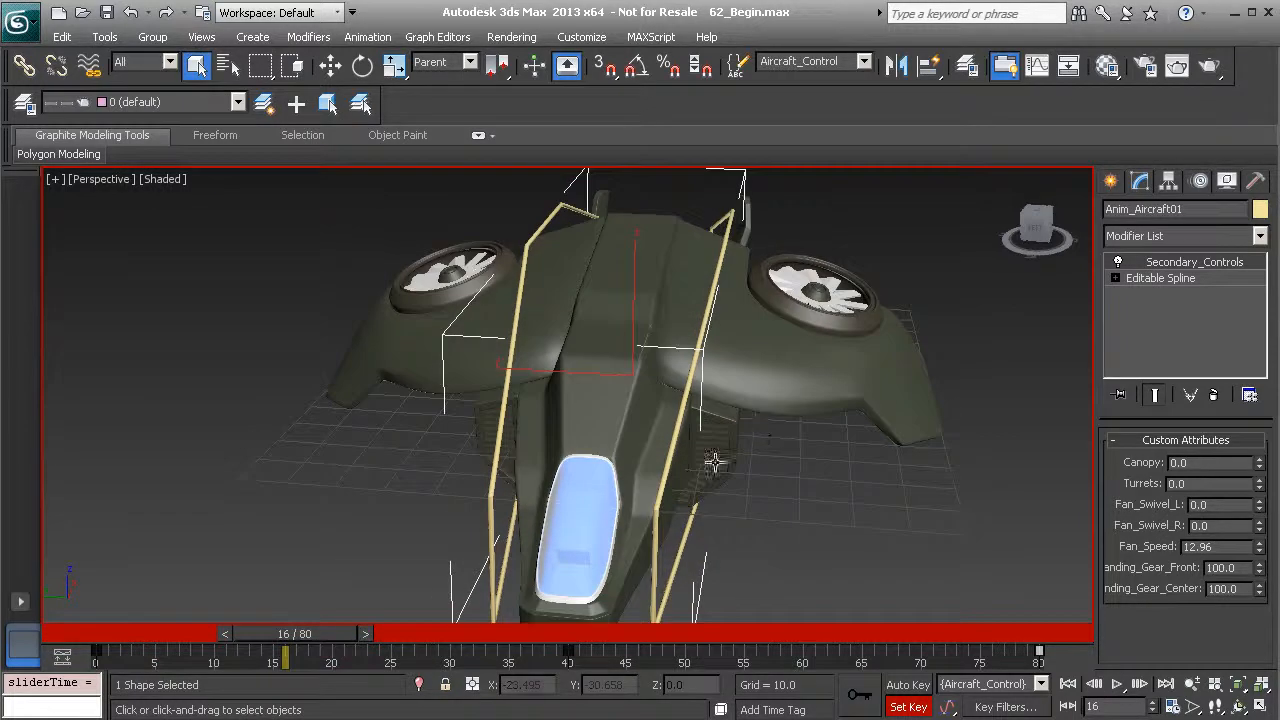
drag(300, 640, 560, 640)
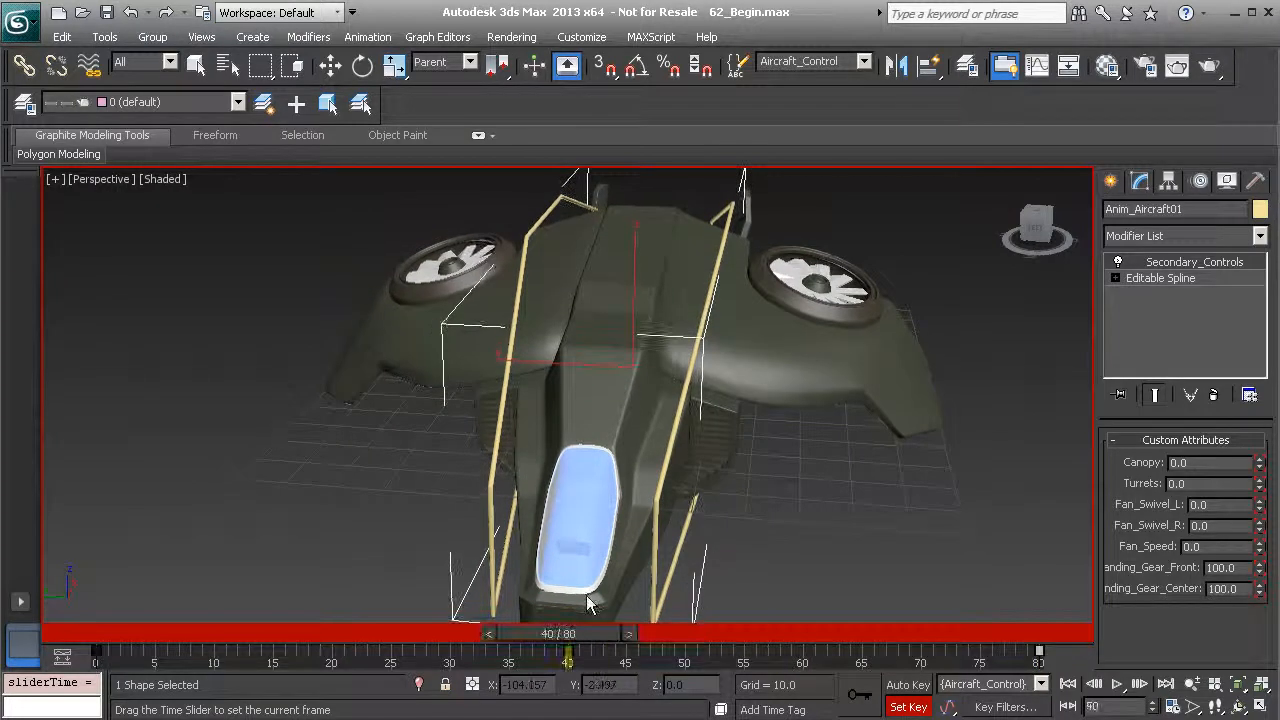
key(q)
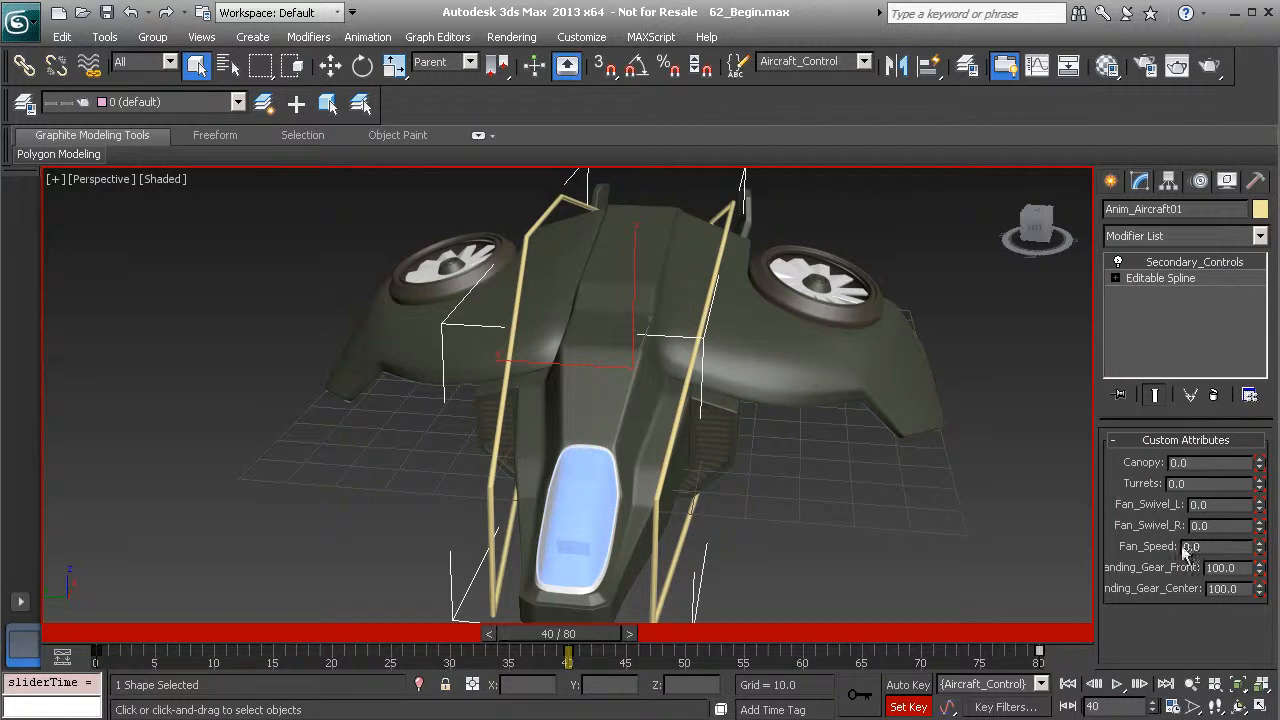
mouse_move(590, 634)
mouse_down()
mouse_move(1048, 633)
mouse_move(862, 648)
mouse_move(590, 640)
mouse_up()
Step: Open the Curve Editor for the aircraft control and enlarge its window to show the curves
alt+middle_drag(811, 506, 754, 500)
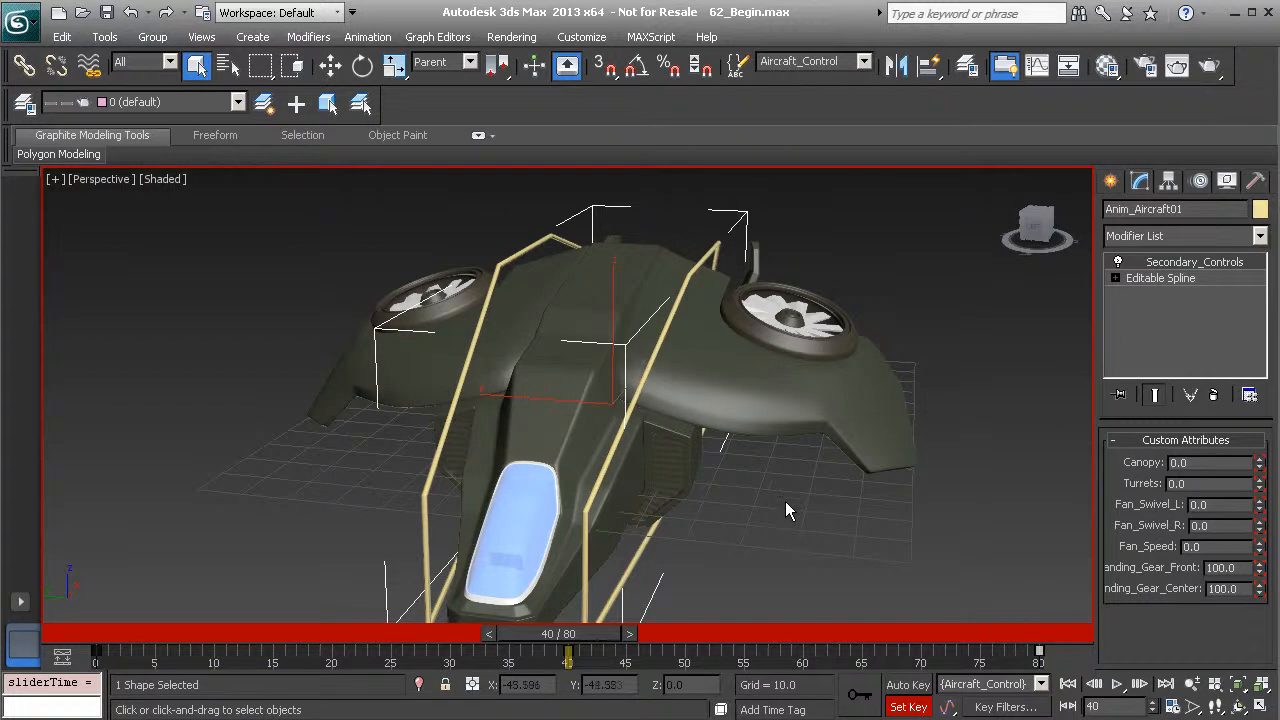
alt+middle_drag(785, 485, 771, 493)
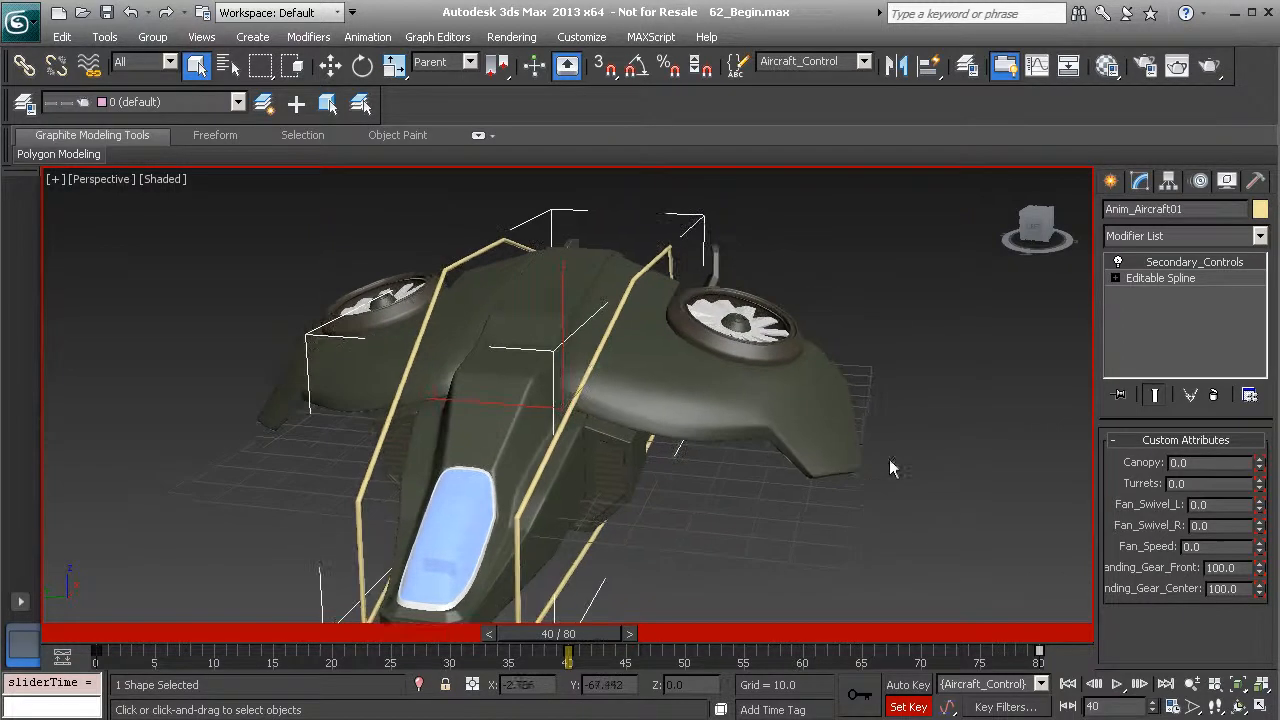
right_click(712, 466)
click(793, 600)
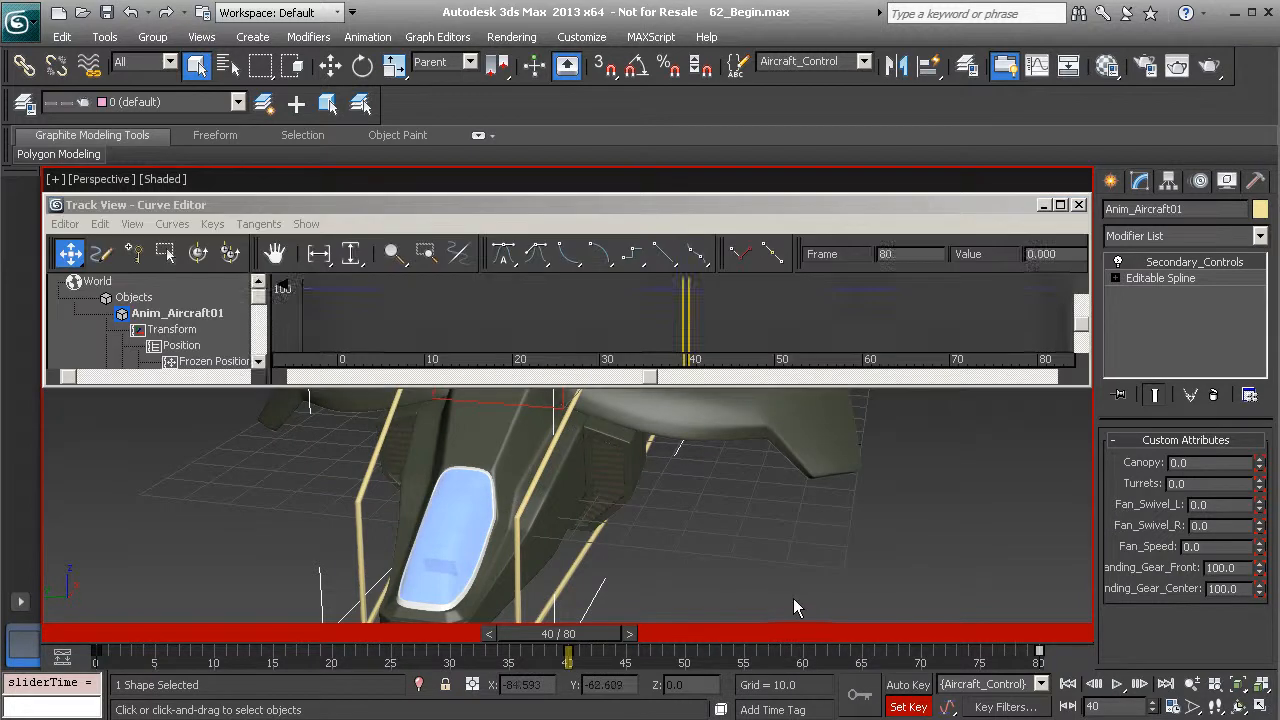
drag(699, 388, 715, 590)
middle_drag(593, 449, 580, 378)
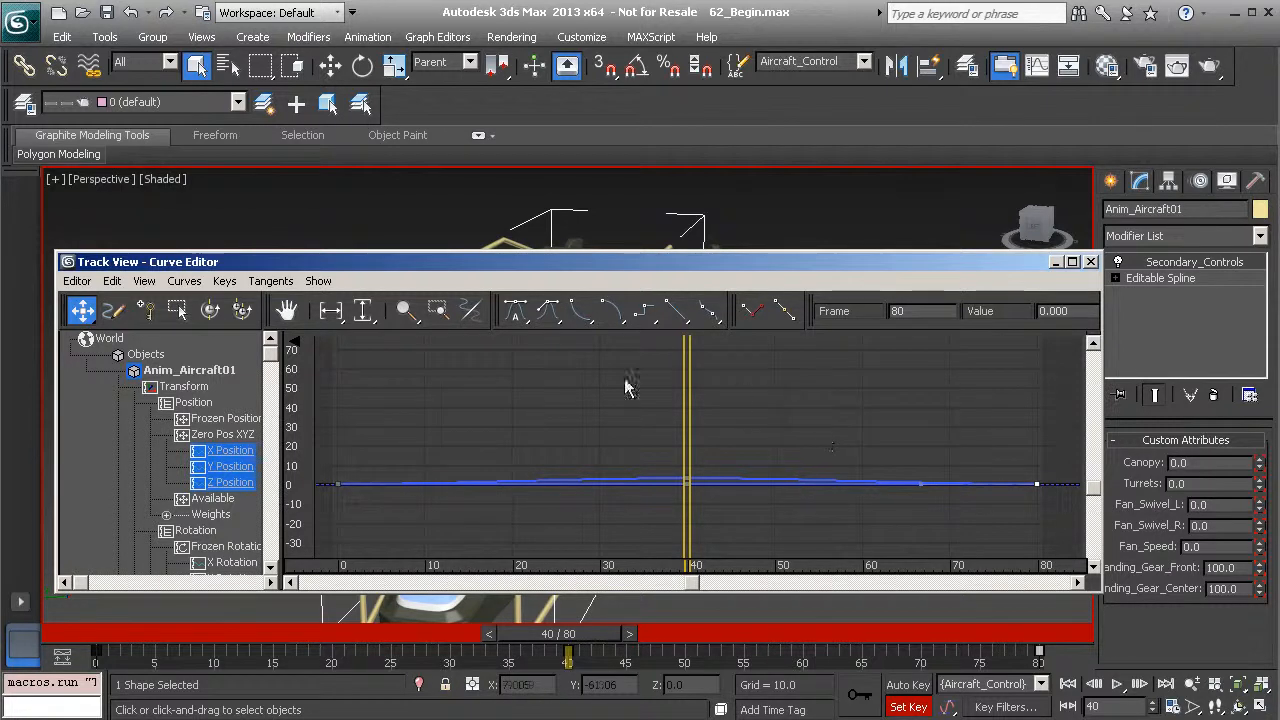
Step: Switch auto expansion of animated tracks on to view the extra curves, and switch it off again
click(318, 282)
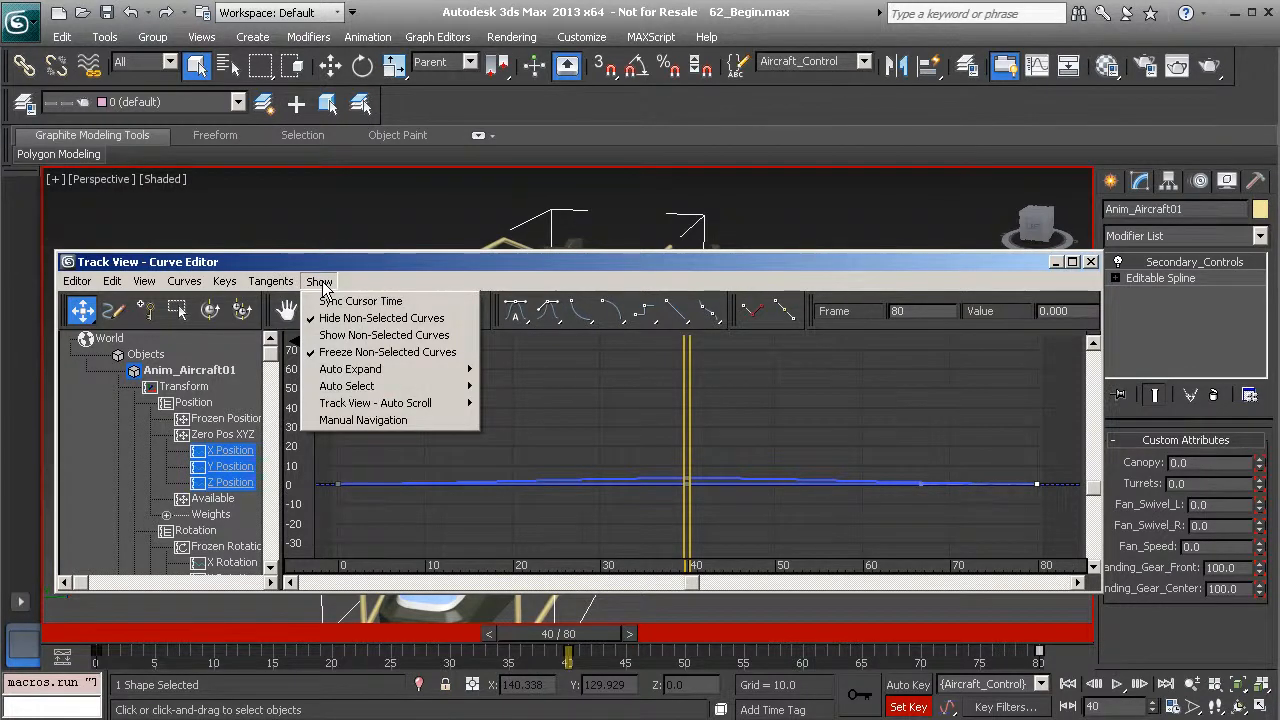
mouse_move(350, 372)
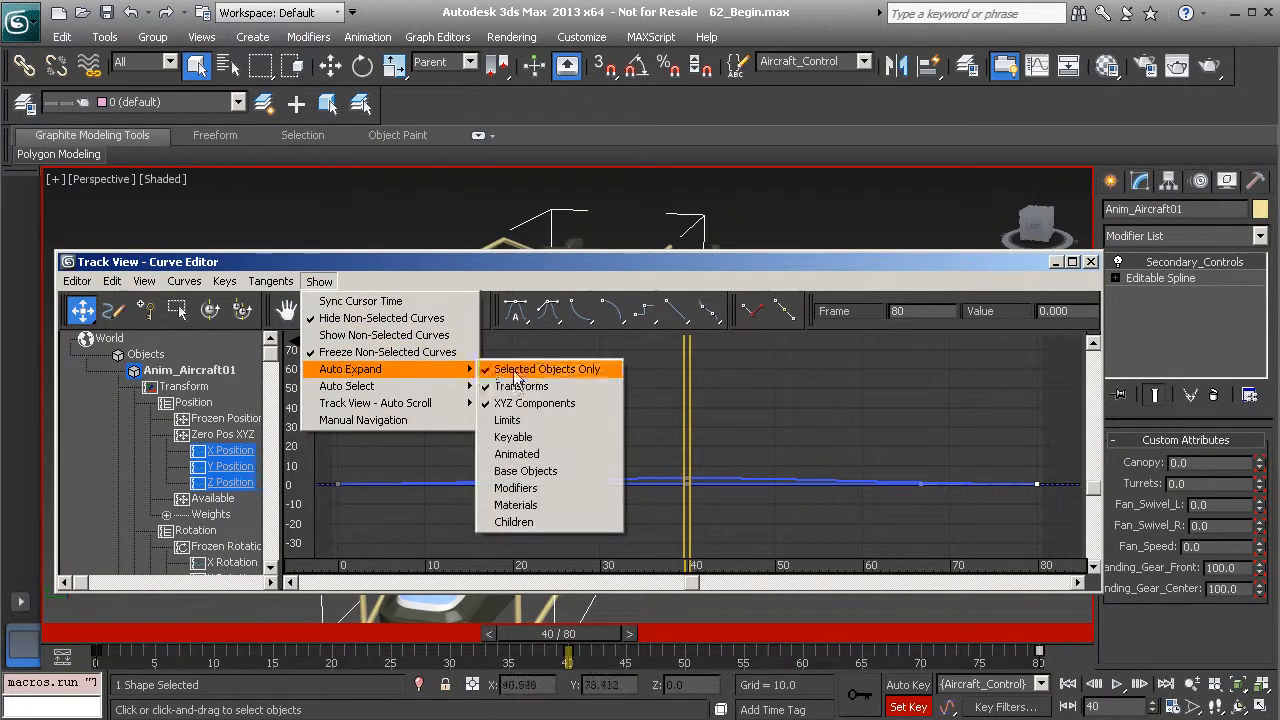
click(537, 456)
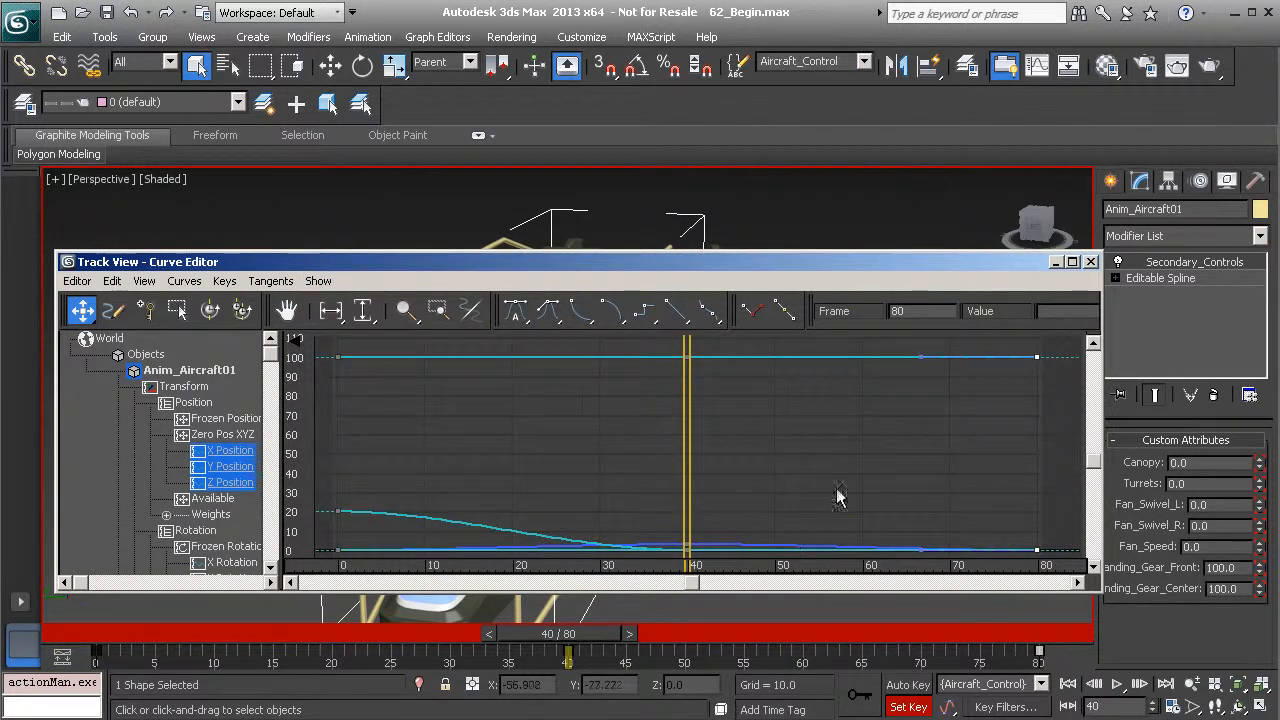
middle_drag(524, 460, 506, 366)
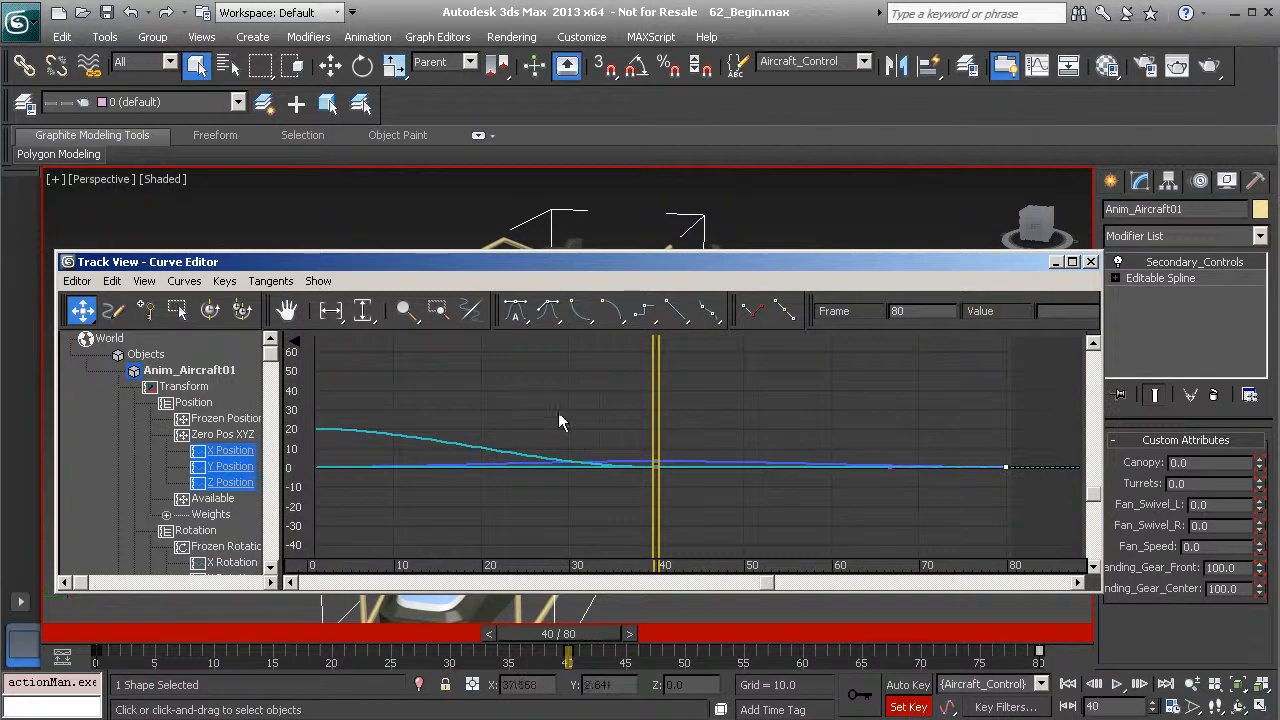
click(319, 281)
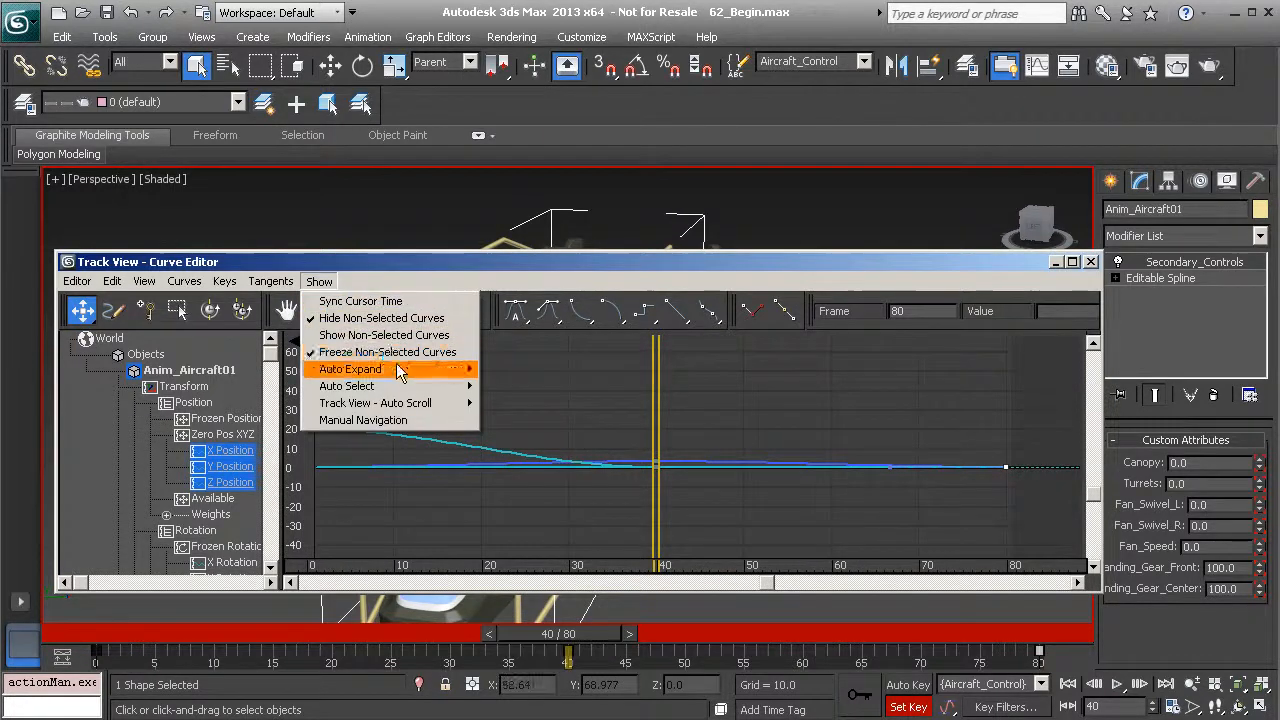
mouse_move(400, 369)
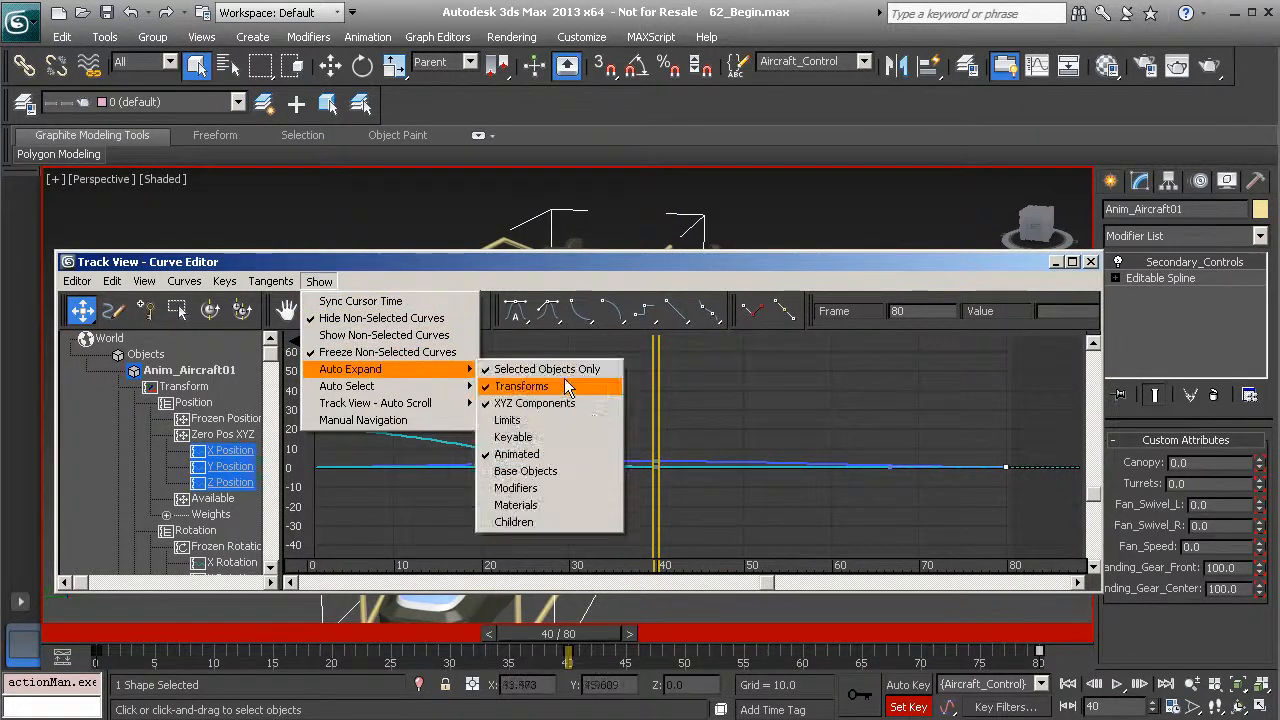
click(566, 456)
Step: Expand Modified Object, Secondary_Controls and Custom_Attributes in the track hierarchy to reach the individual attribute tracks
scroll(153, 400, down, 5)
scroll(153, 400, down, 2)
click(114, 450)
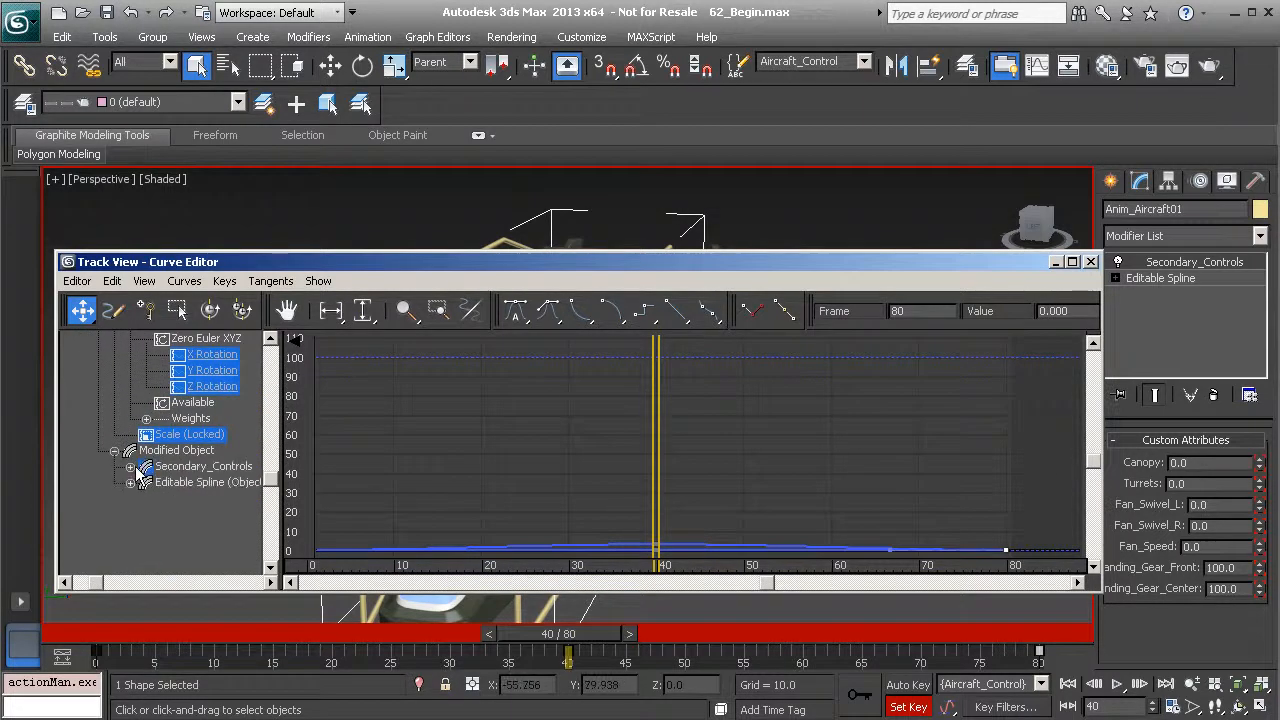
click(131, 467)
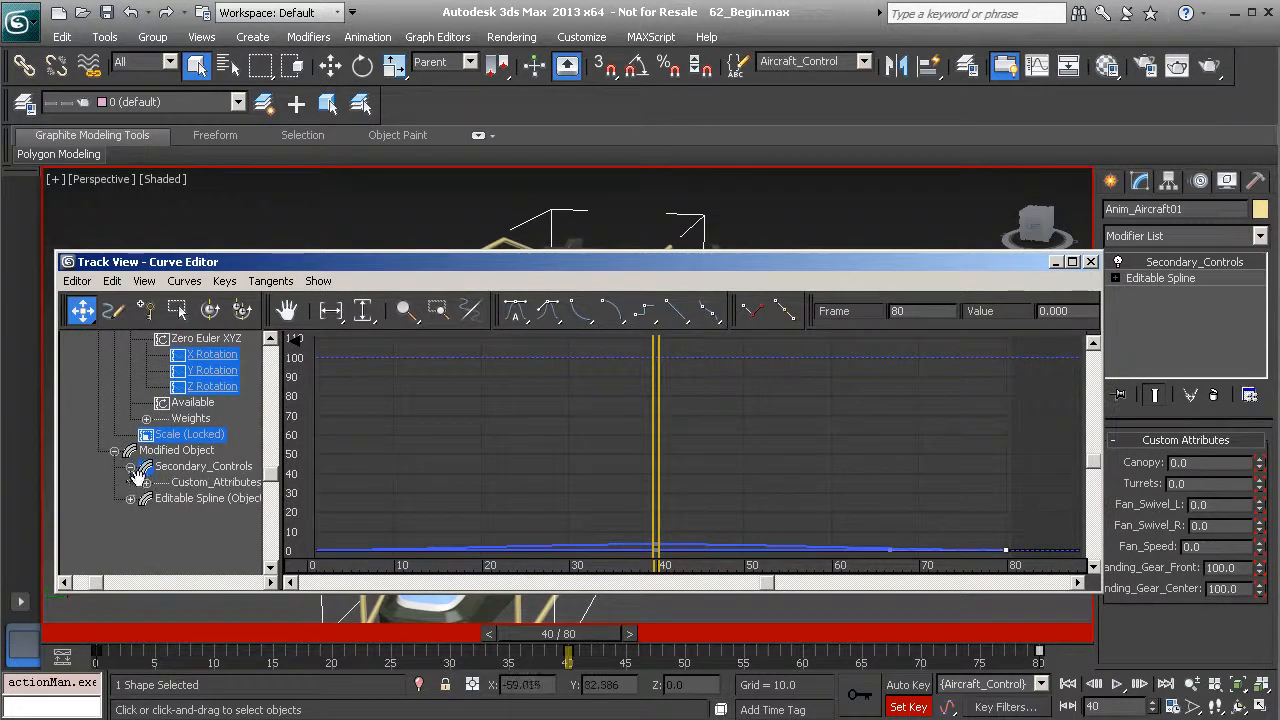
click(147, 483)
scroll(237, 516, down, 5)
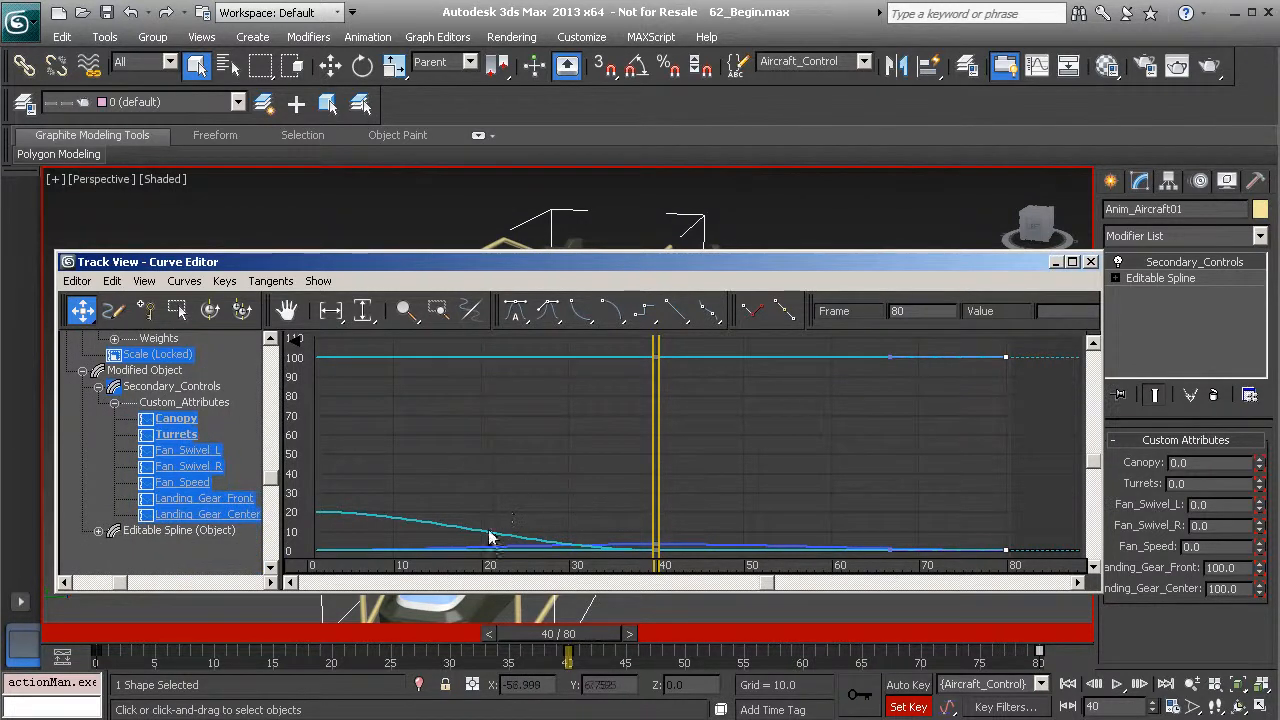
Step: Enable automatic expansion of animated tracks in the Curve Editor
middle_drag(621, 532, 509, 422)
click(320, 282)
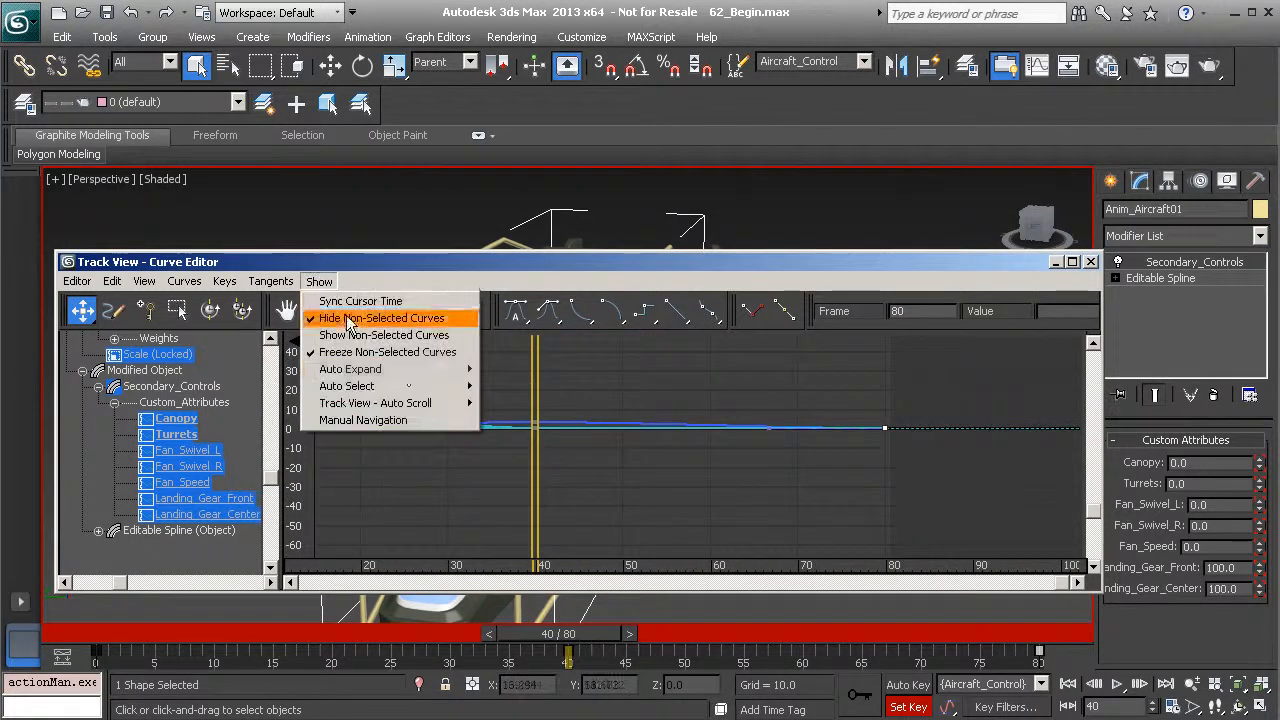
mouse_move(400, 368)
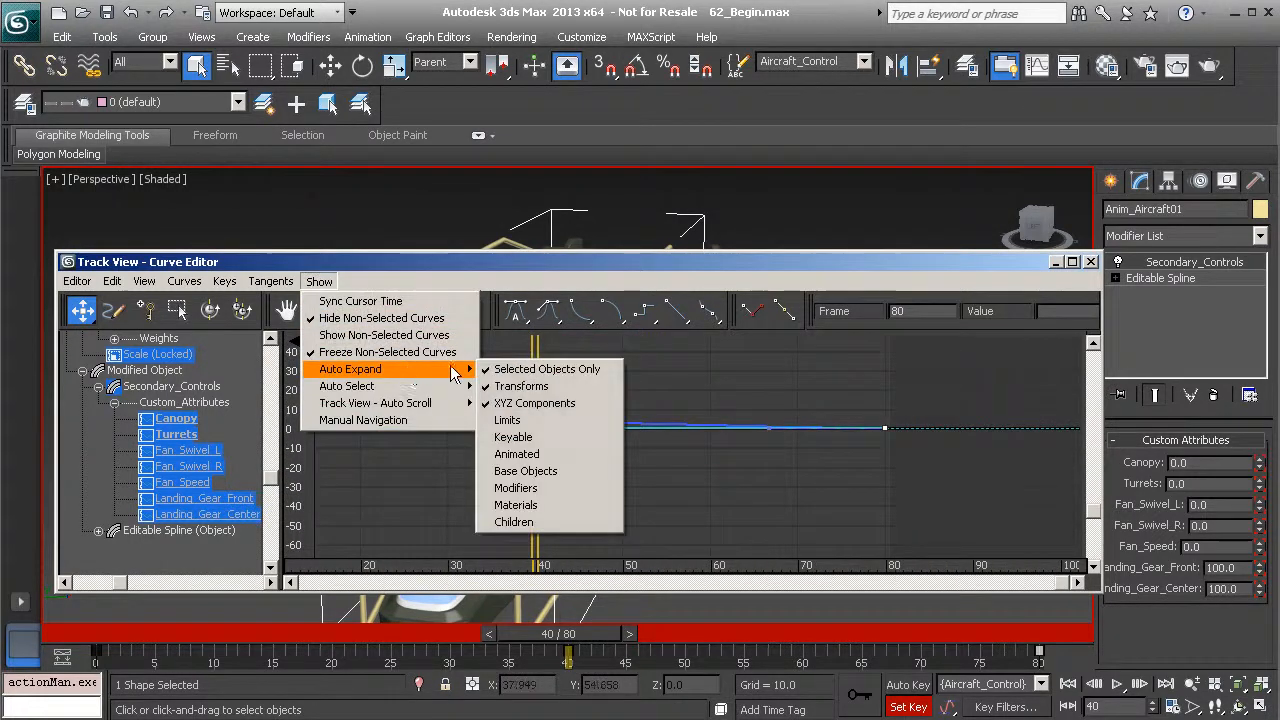
click(551, 453)
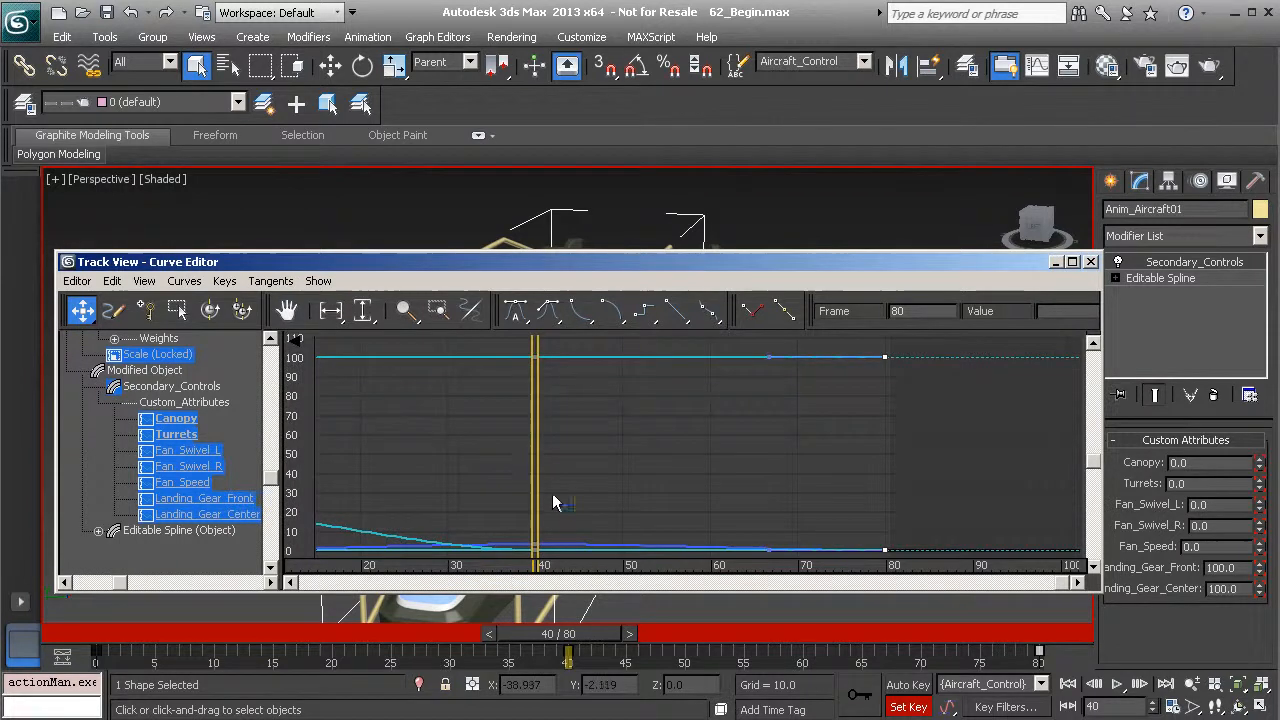
middle_drag(522, 462, 543, 401)
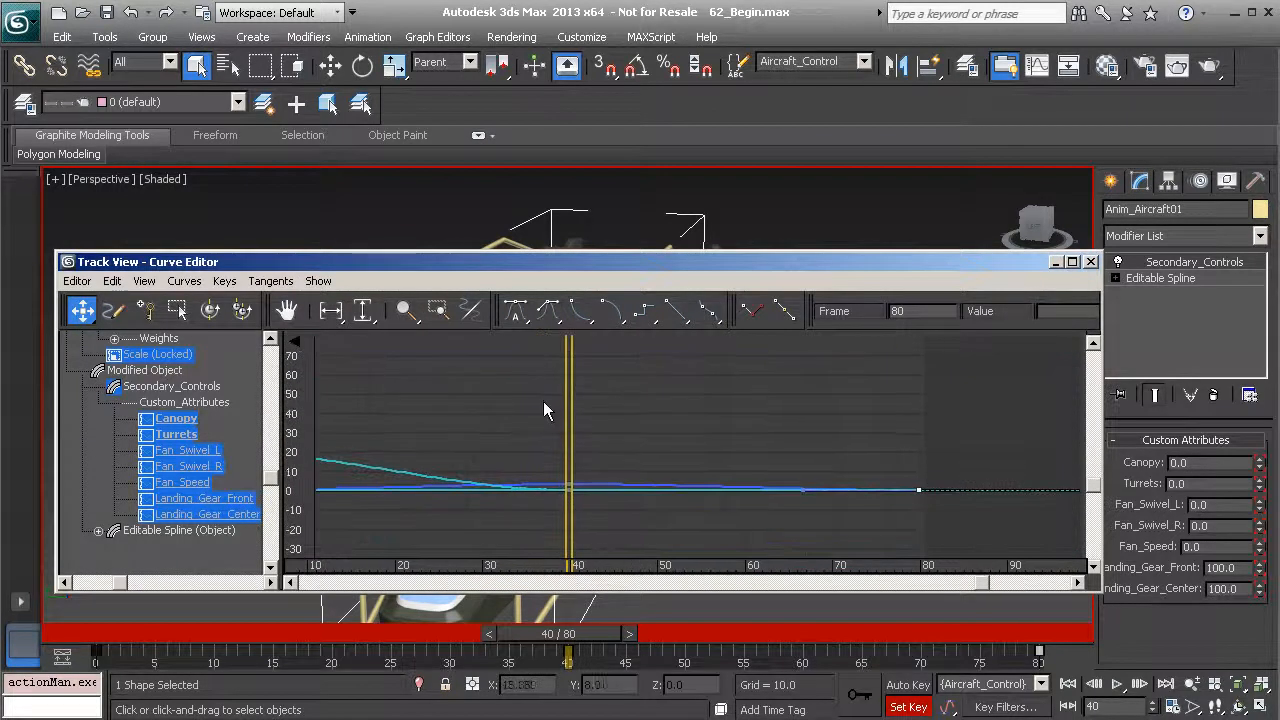
Step: Isolate the Fan_Speed curve and delete its key at frame 40
click(182, 482)
middle_drag(643, 458, 669, 411)
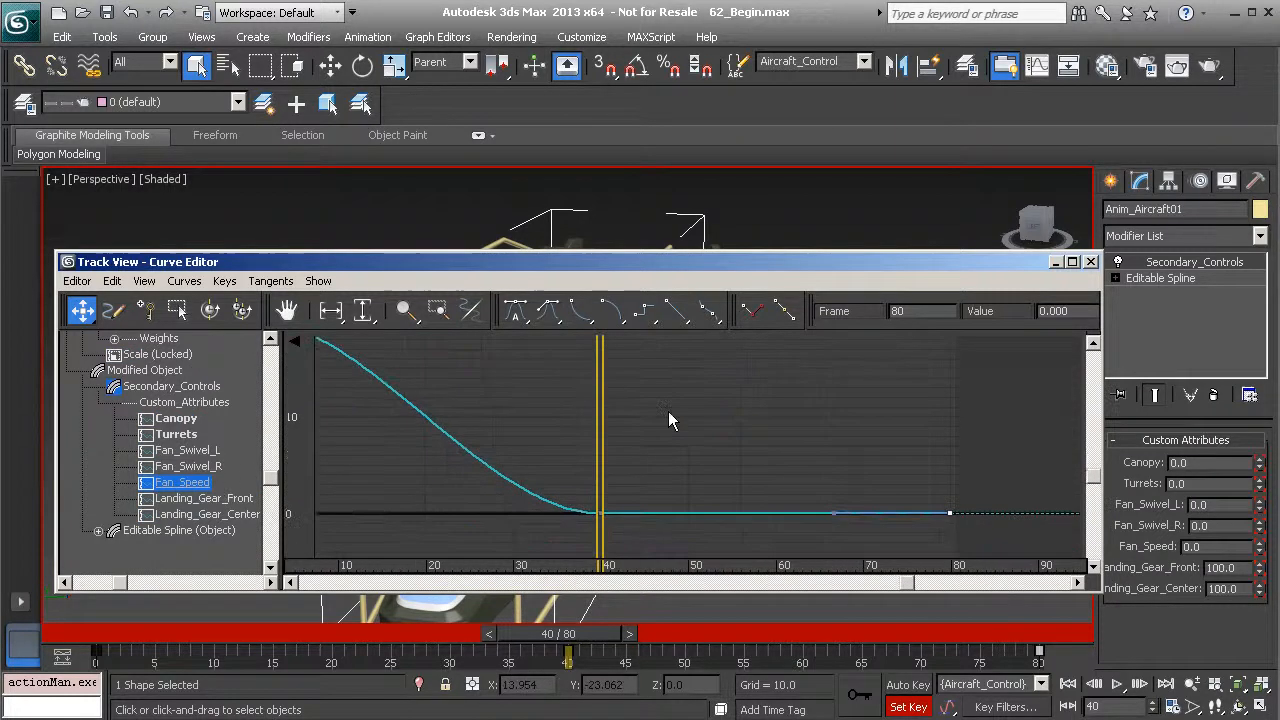
scroll(669, 411, down, 1)
drag(545, 405, 640, 538)
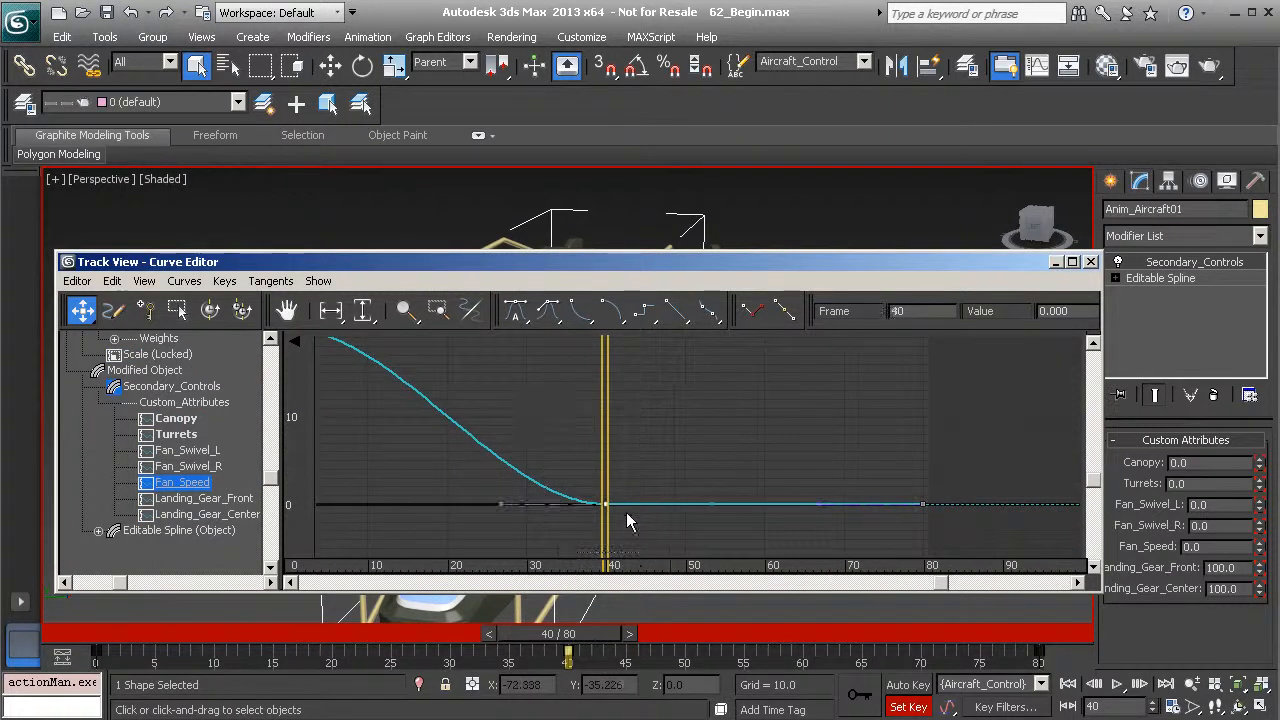
drag(548, 408, 638, 552)
drag(611, 503, 612, 418)
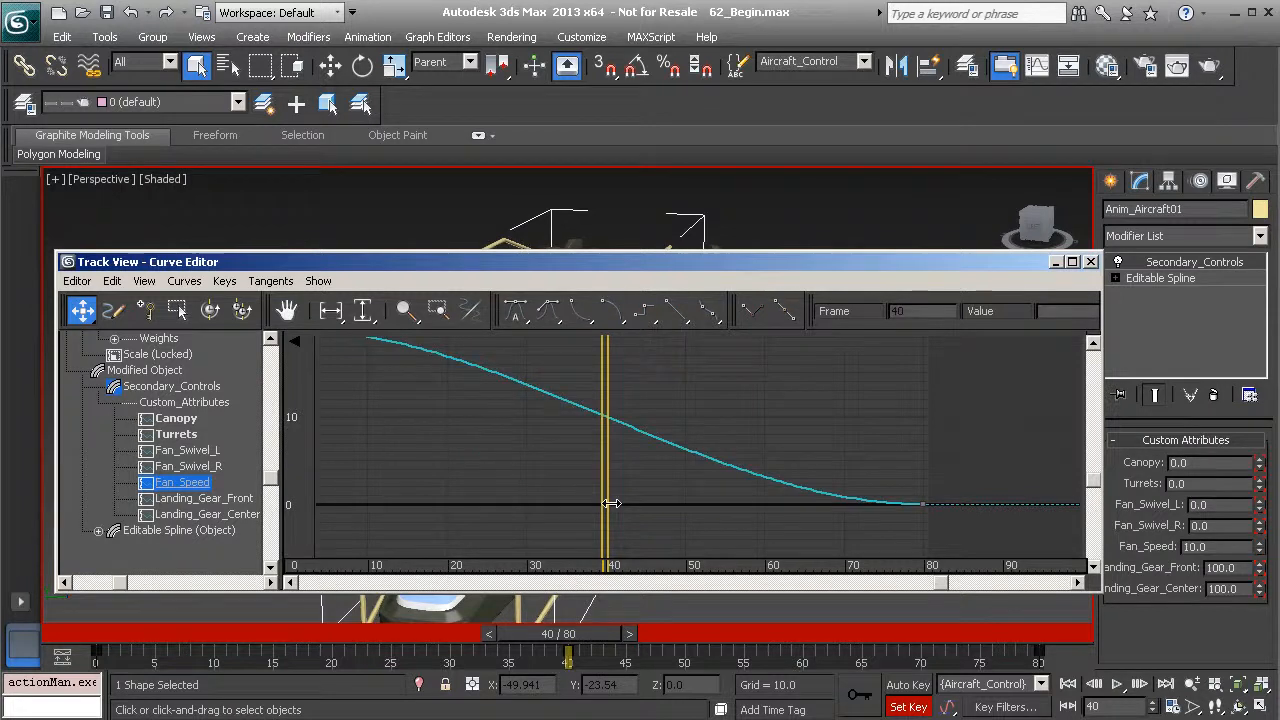
Step: Select the Fan_Speed key at frame 80 and examine the curve between its first and last keys
middle_drag(642, 435, 600, 429)
drag(800, 386, 958, 521)
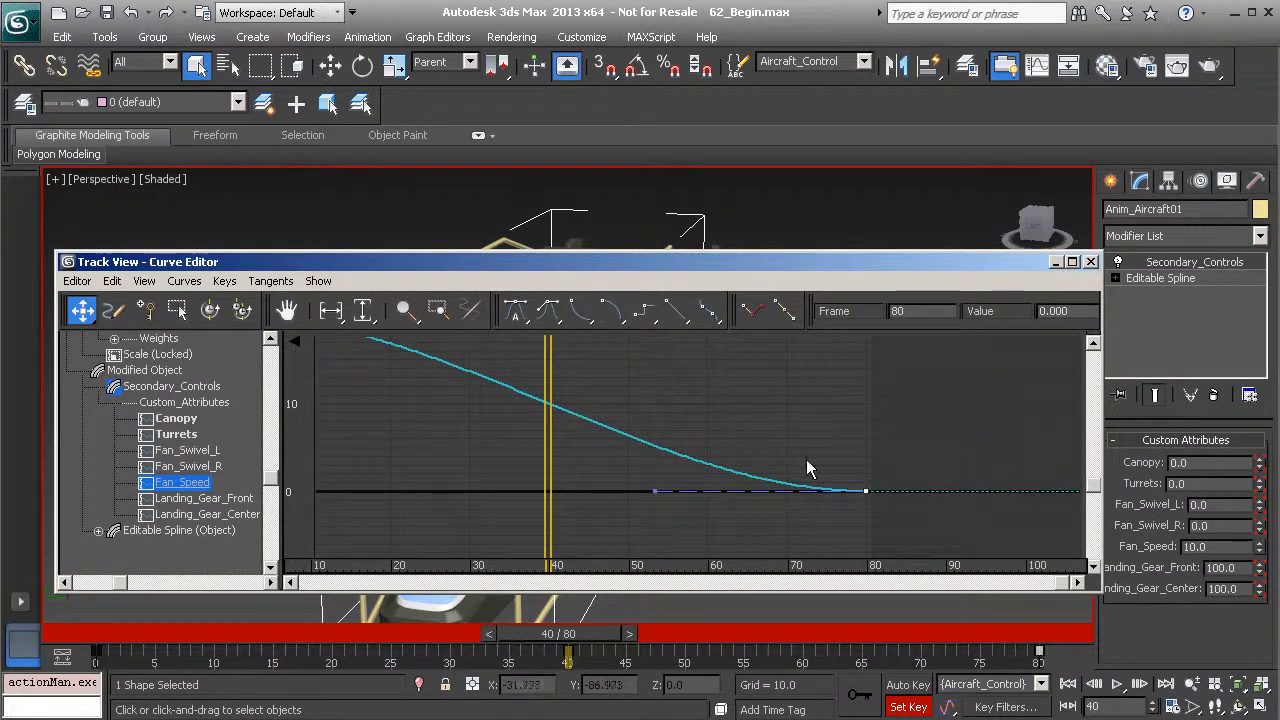
middle_drag(515, 424, 696, 498)
middle_drag(972, 463, 857, 435)
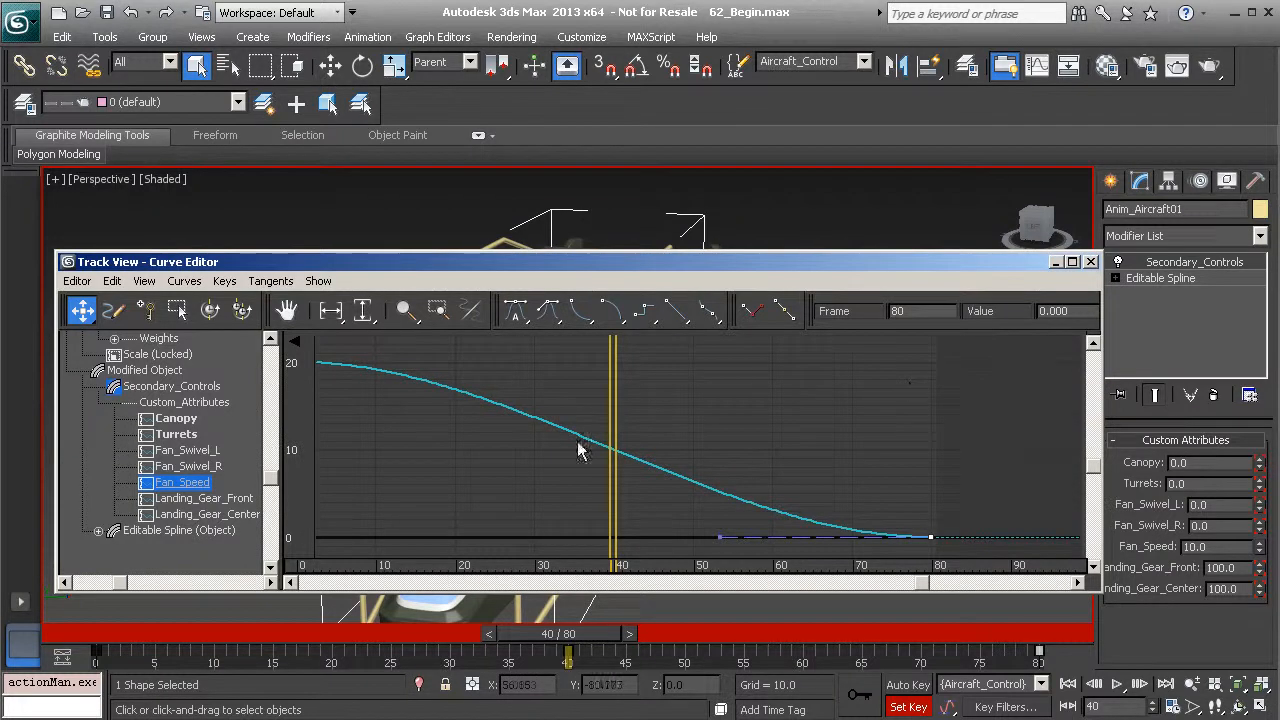
middle_drag(526, 440, 560, 466)
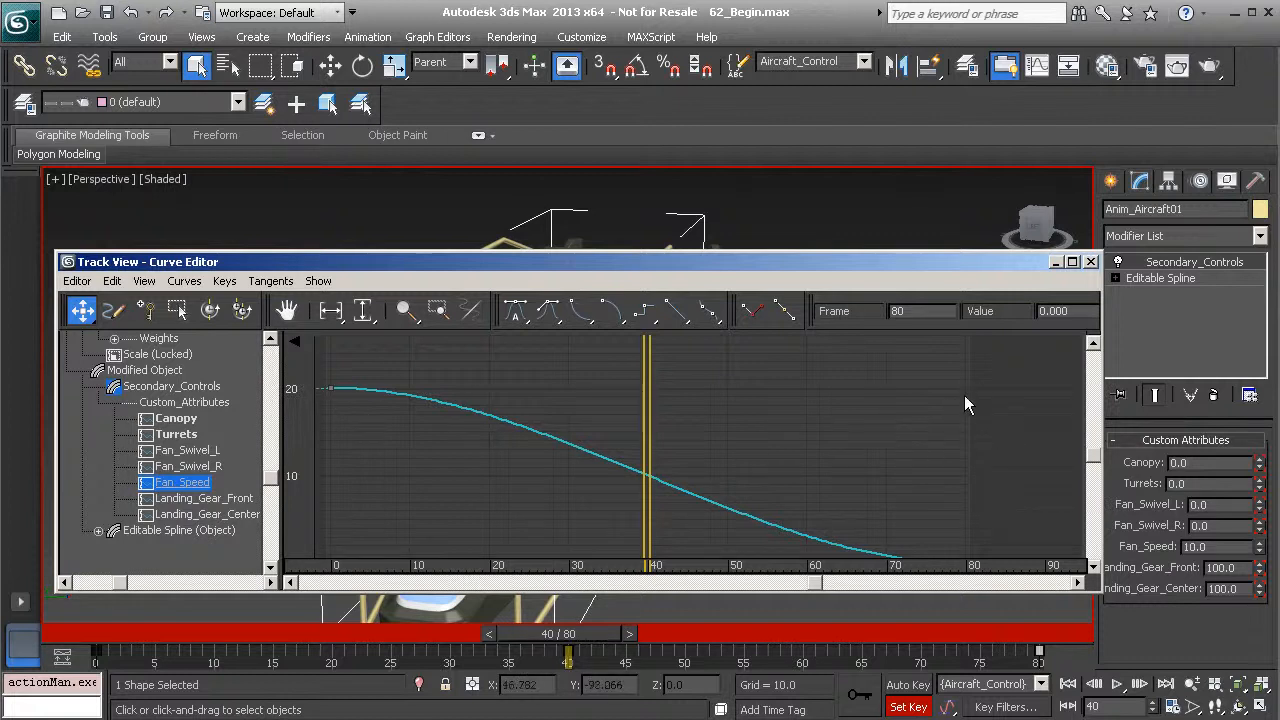
middle_drag(949, 422, 832, 394)
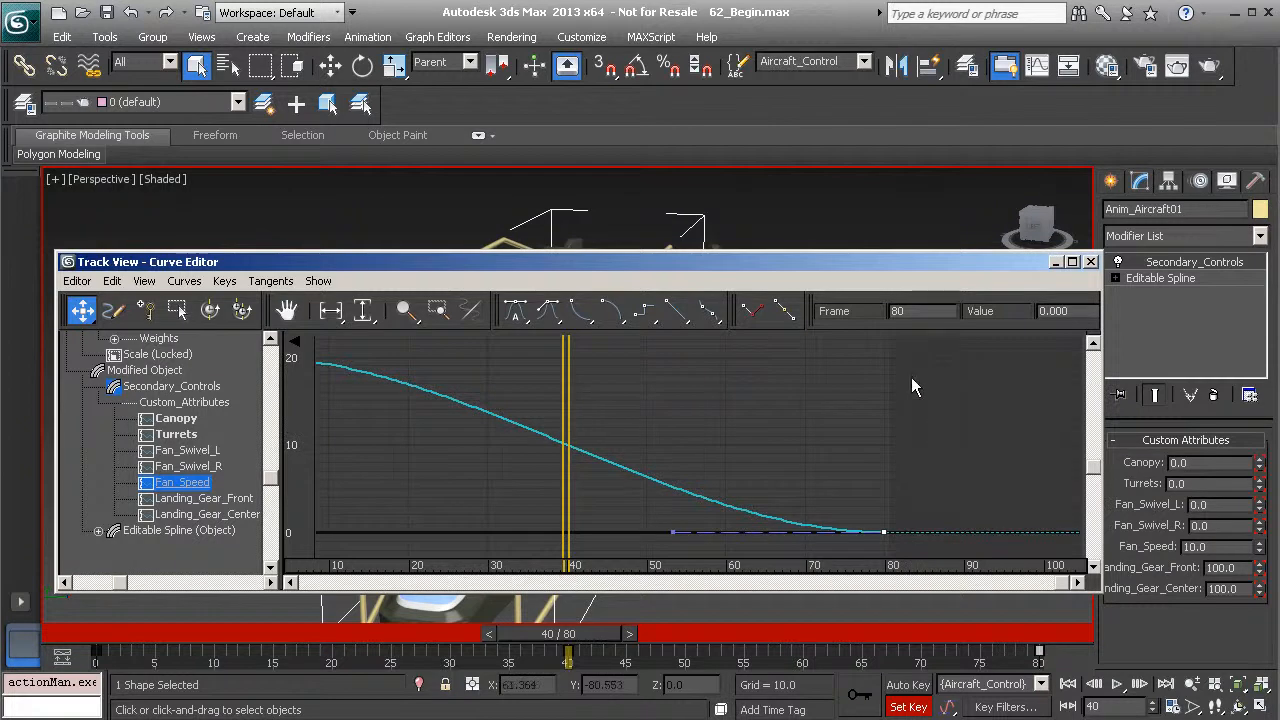
Step: Set the value of the Fan_Speed key at frame 80 to 20
middle_drag(585, 410, 788, 444)
drag(377, 372, 498, 418)
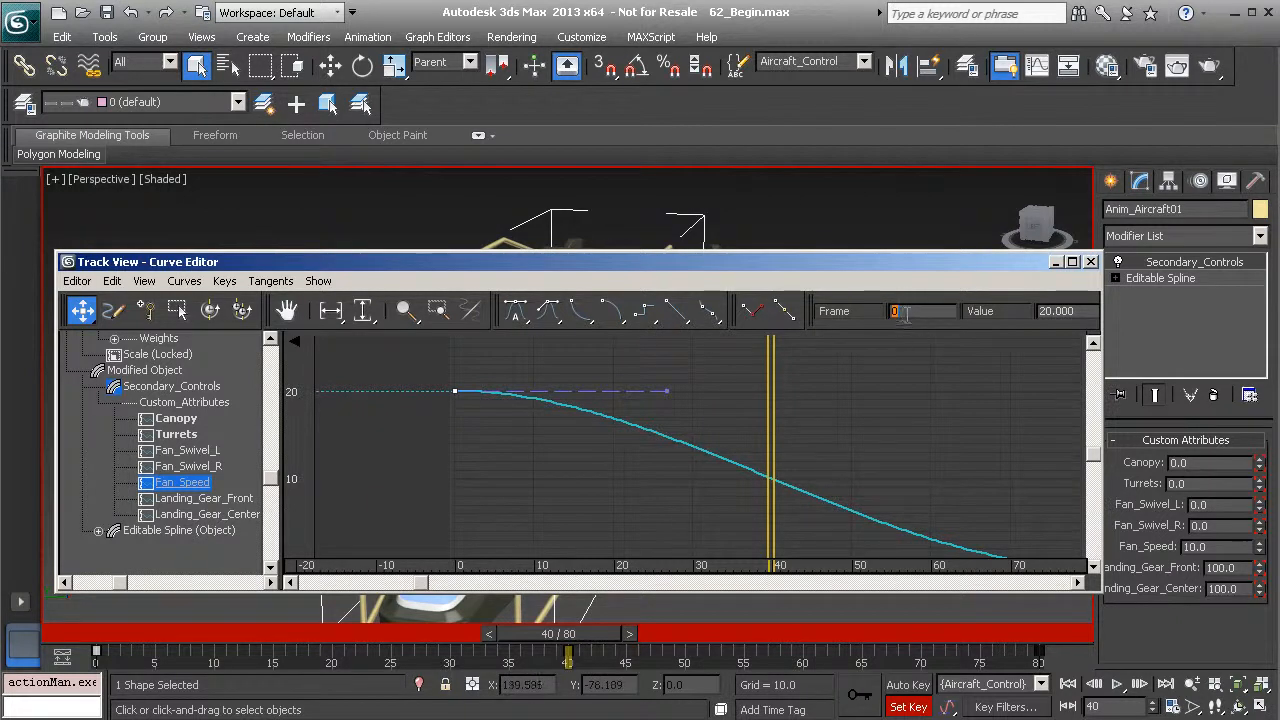
middle_drag(954, 405, 839, 409)
middle_drag(869, 450, 768, 378)
drag(817, 425, 935, 515)
double_click(1050, 311)
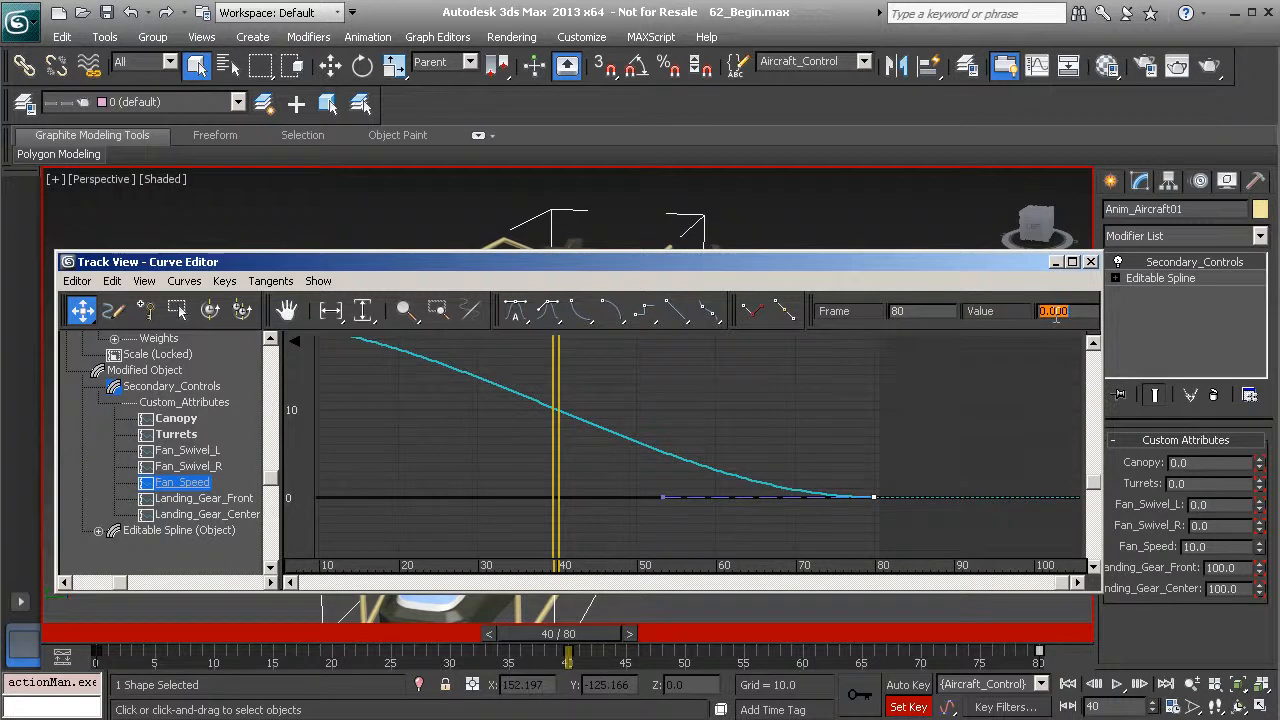
text(20)
key(Return)
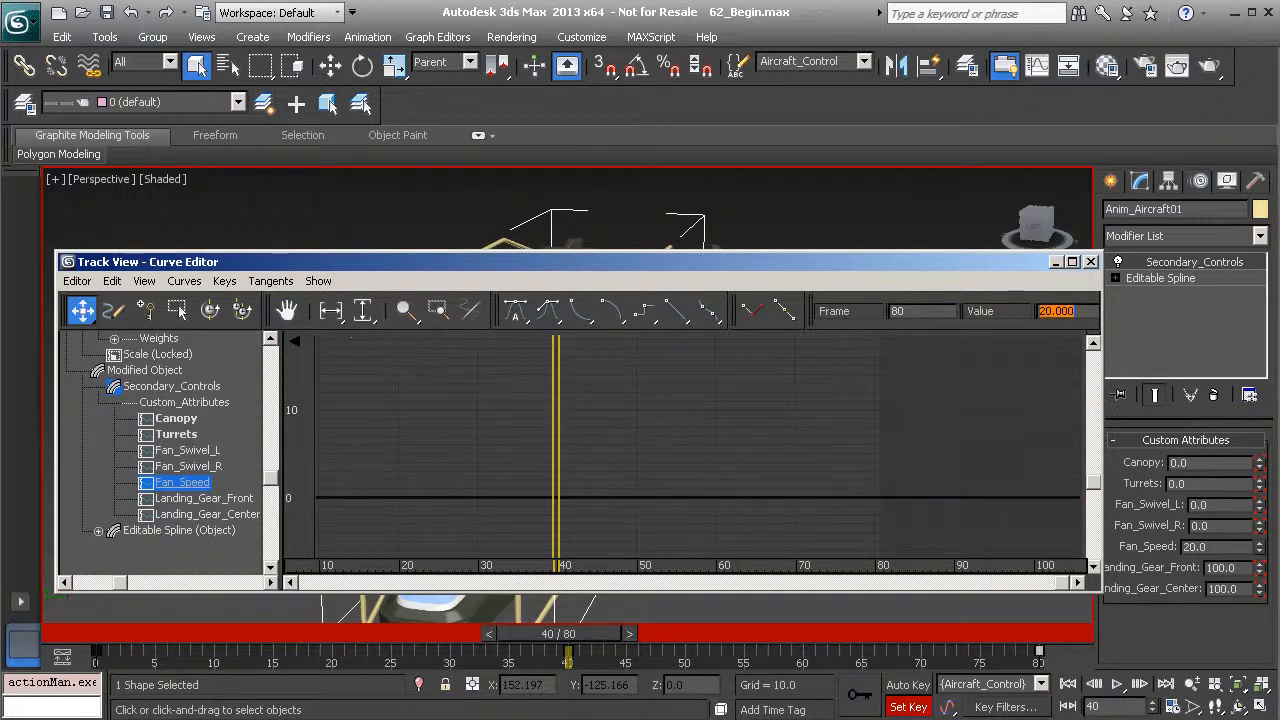
middle_drag(608, 420, 716, 517)
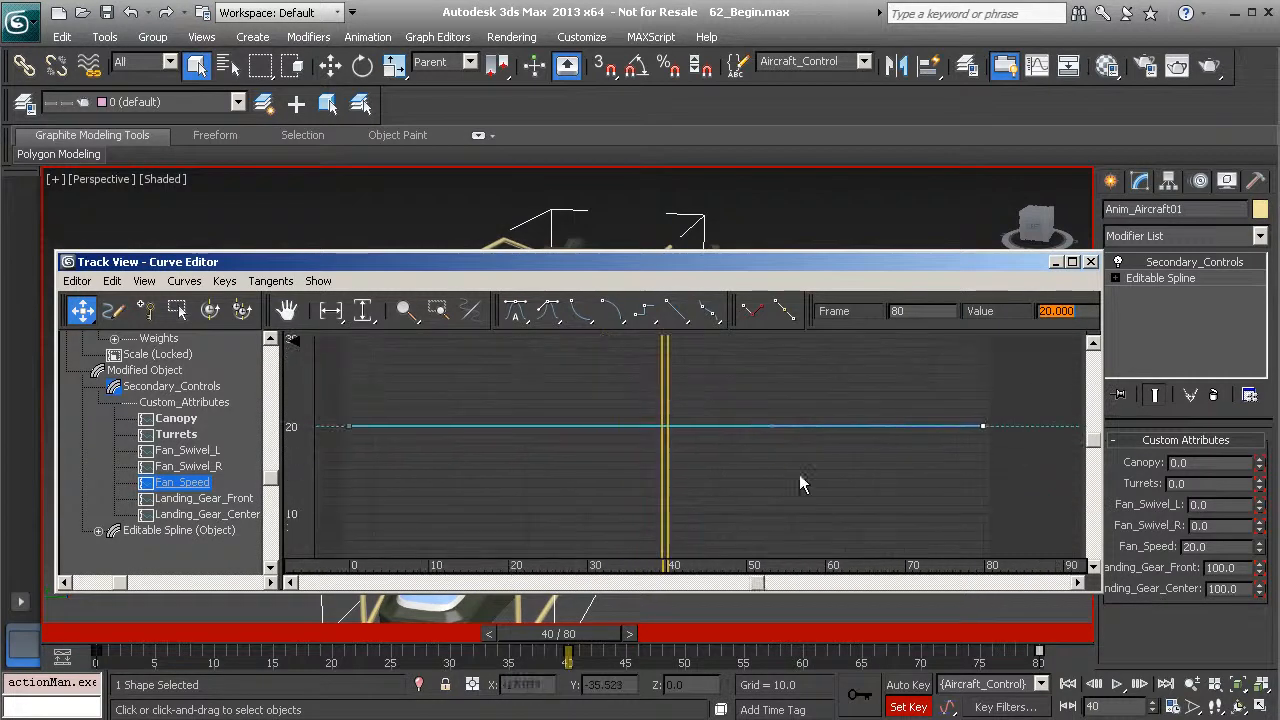
Step: Close the Curve Editor and play back the animation to review the spinning fans
click(1091, 262)
middle_drag(760, 444, 810, 425)
drag(586, 640, 523, 640)
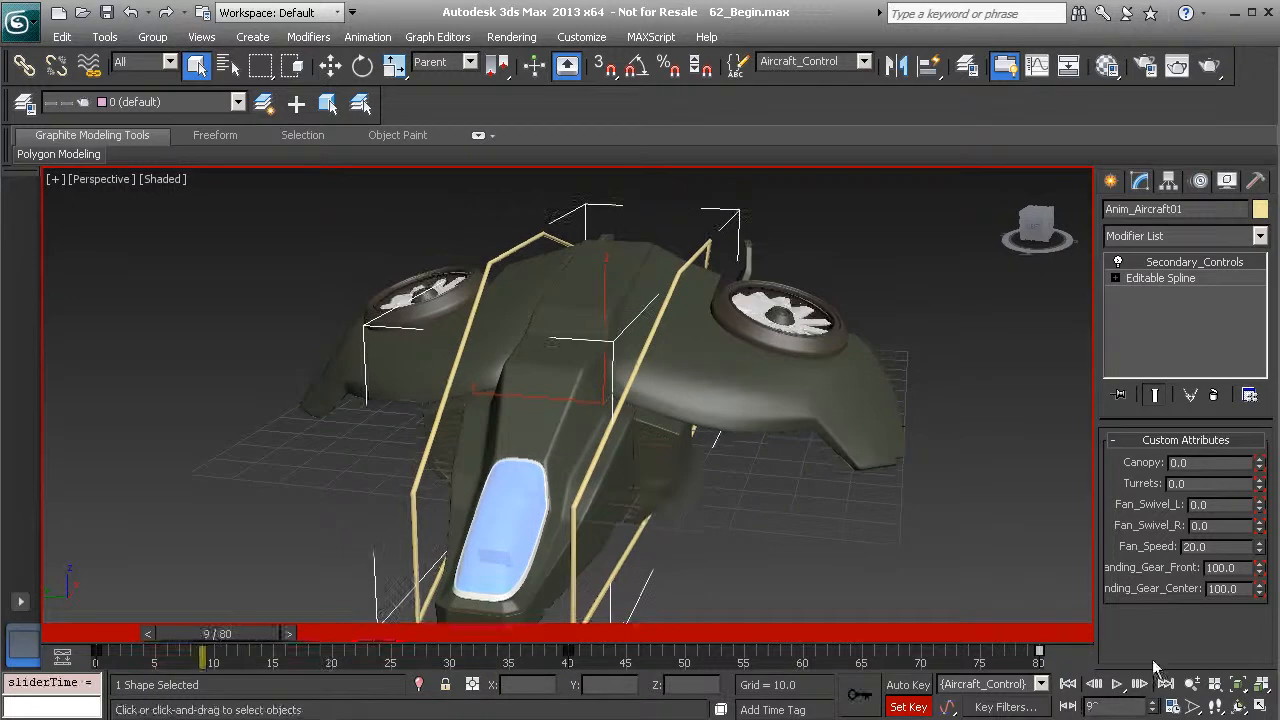
click(1116, 684)
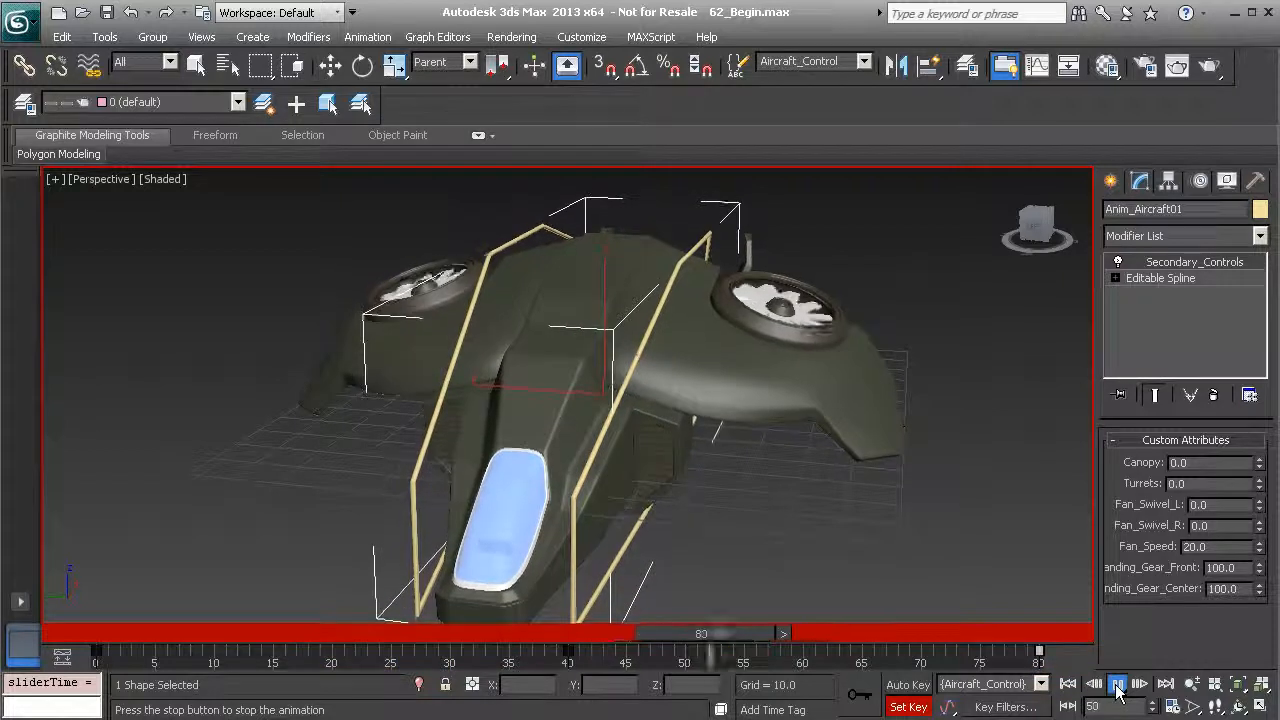
click(1116, 684)
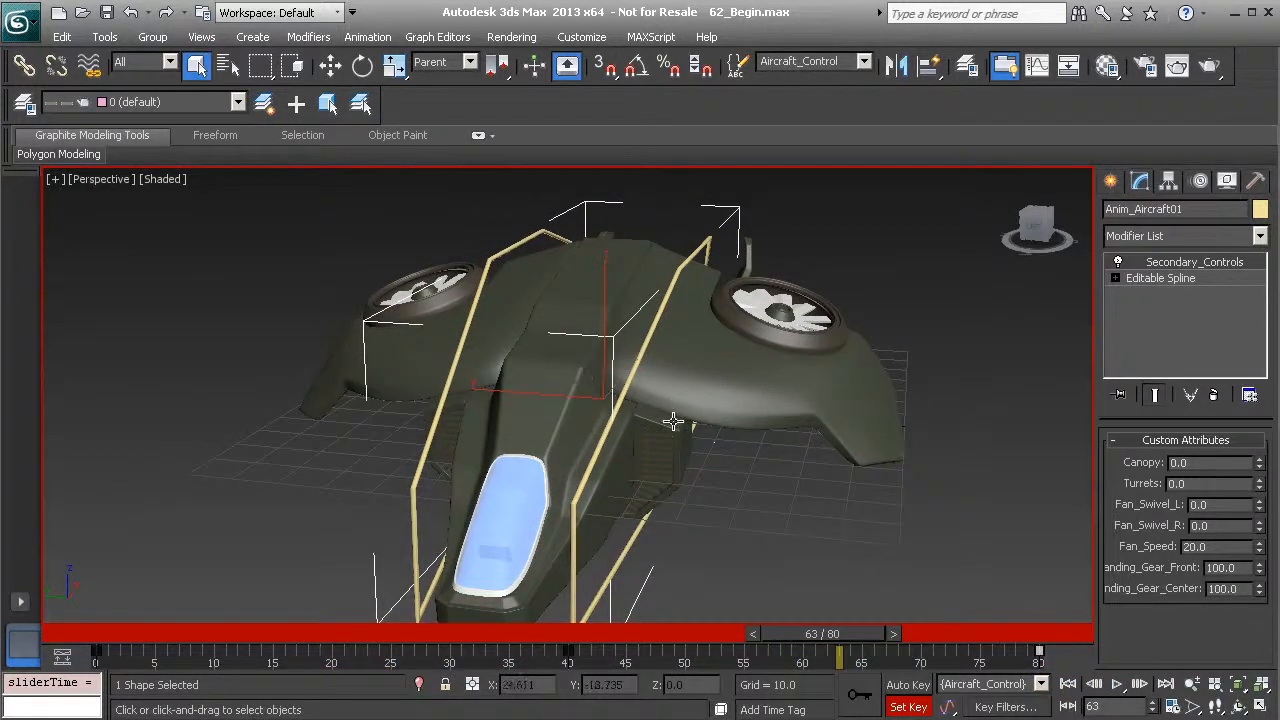
Step: View the aircraft from the front, show its motion parameters and go to frame 20
alt+middle_drag(657, 426, 709, 414)
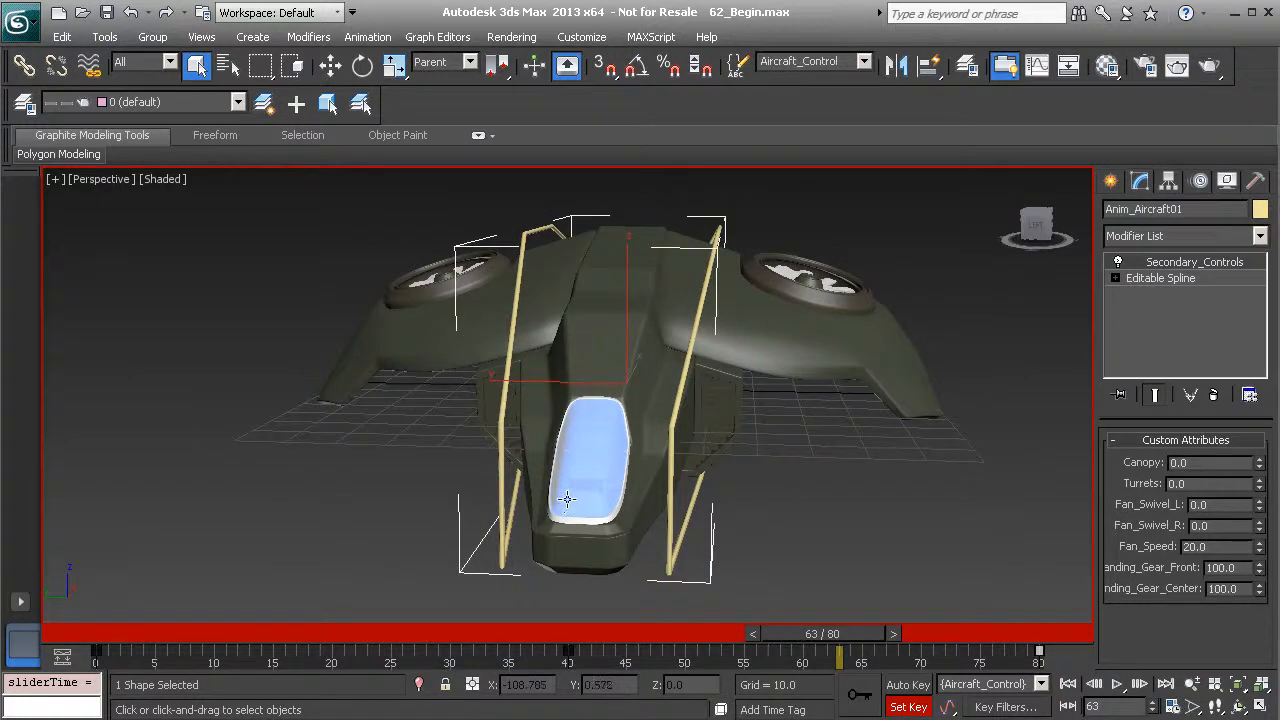
click(1200, 181)
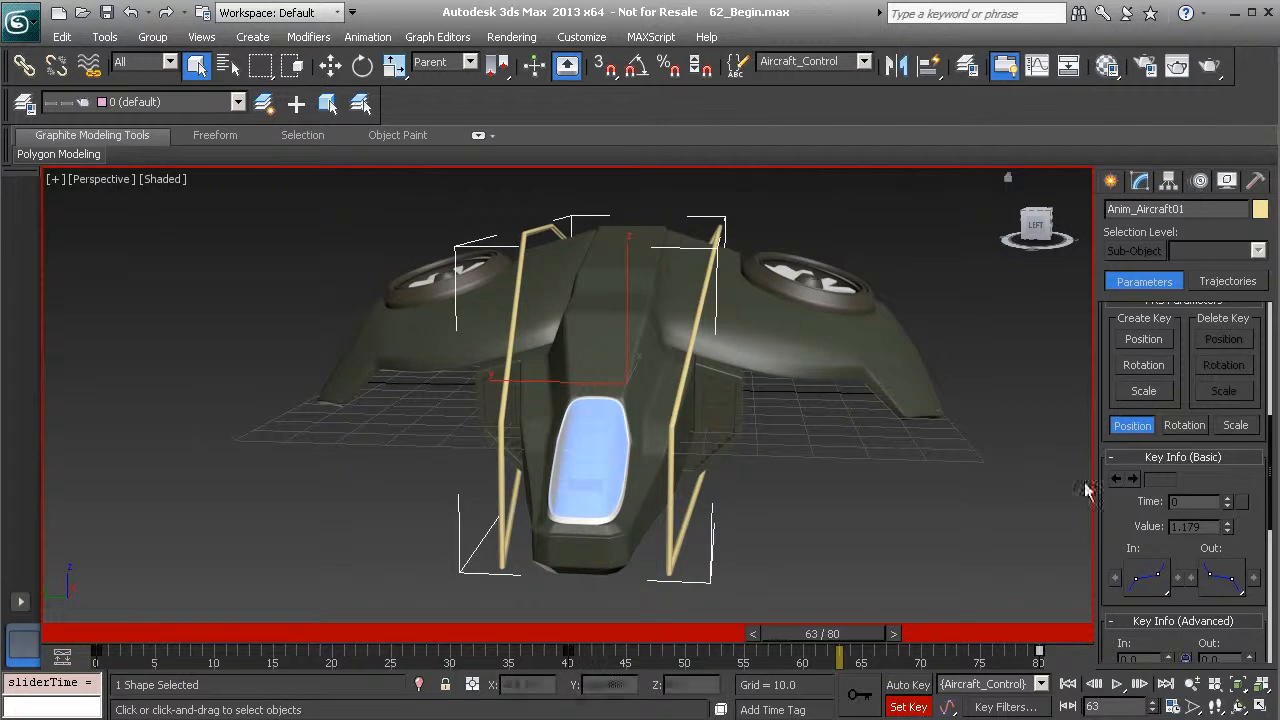
drag(1104, 358, 1116, 412)
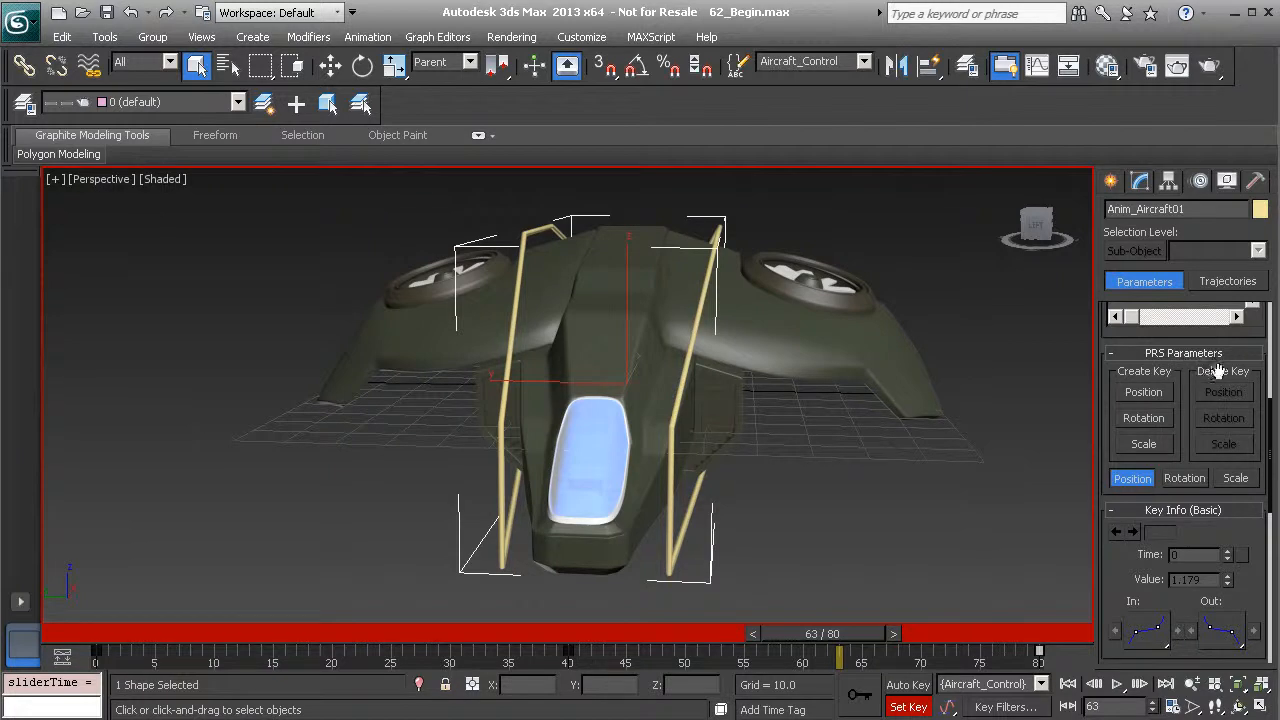
drag(828, 662, 362, 686)
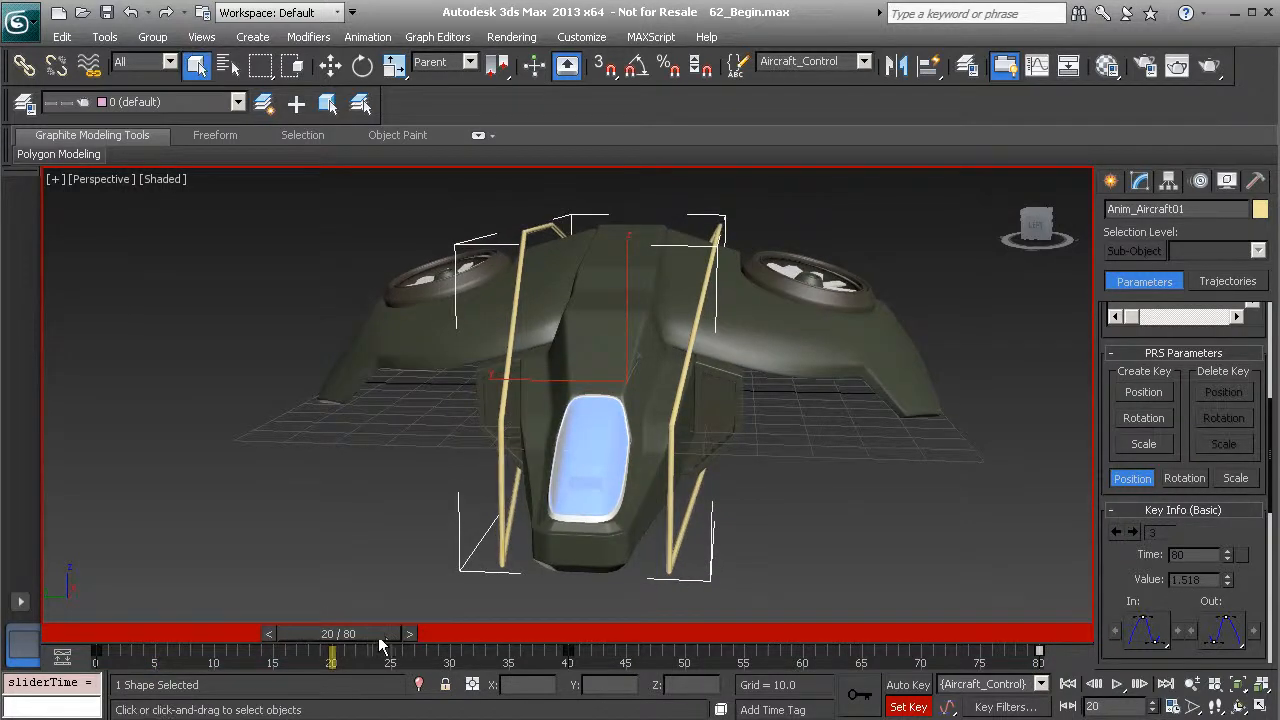
drag(361, 636, 1110, 660)
drag(1010, 633, 357, 660)
drag(1110, 386, 1110, 405)
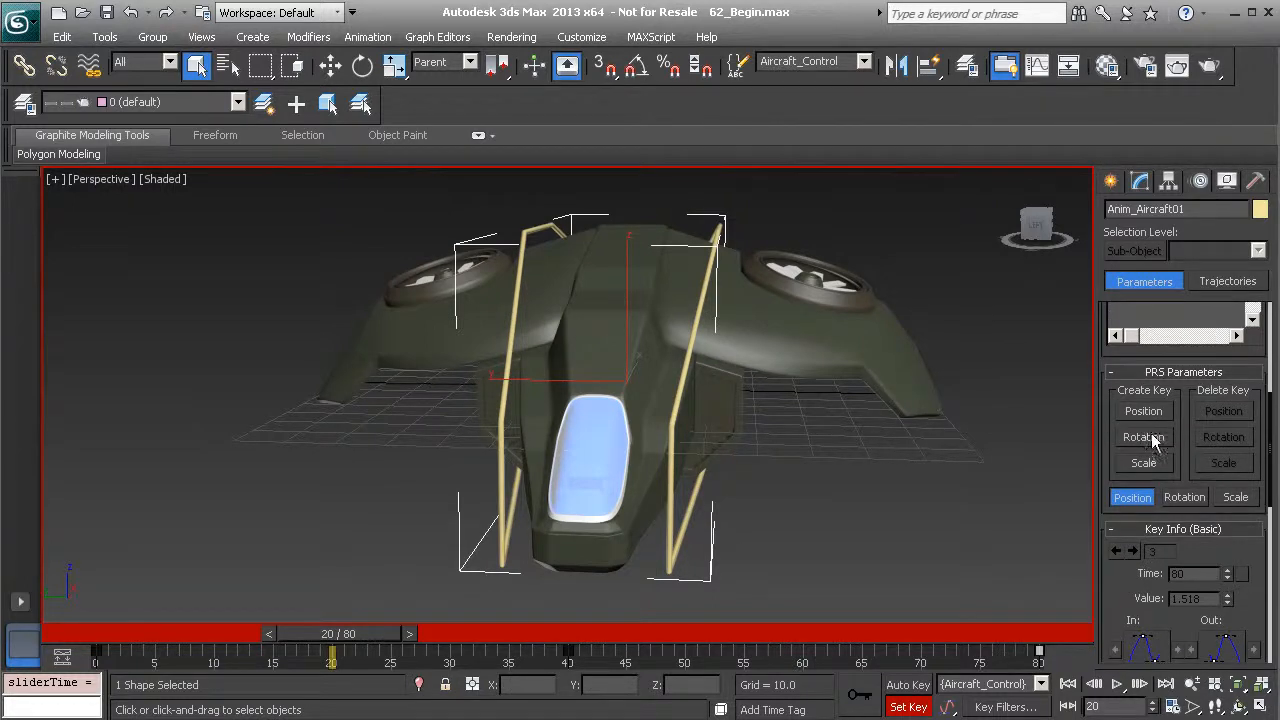
Step: Create a rotation key for the aircraft control at frame 20 and display its rotation key info
click(1148, 440)
drag(1105, 455, 1096, 380)
click(1190, 424)
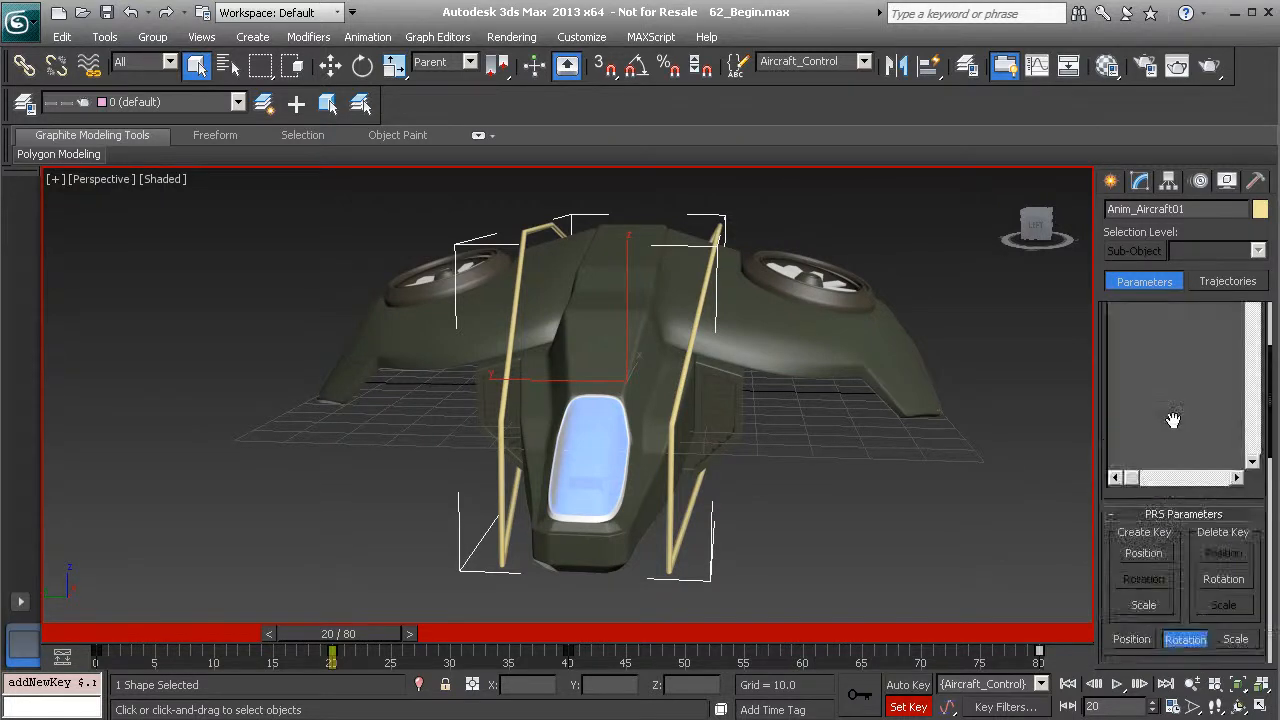
scroll(1100, 590, down, 3)
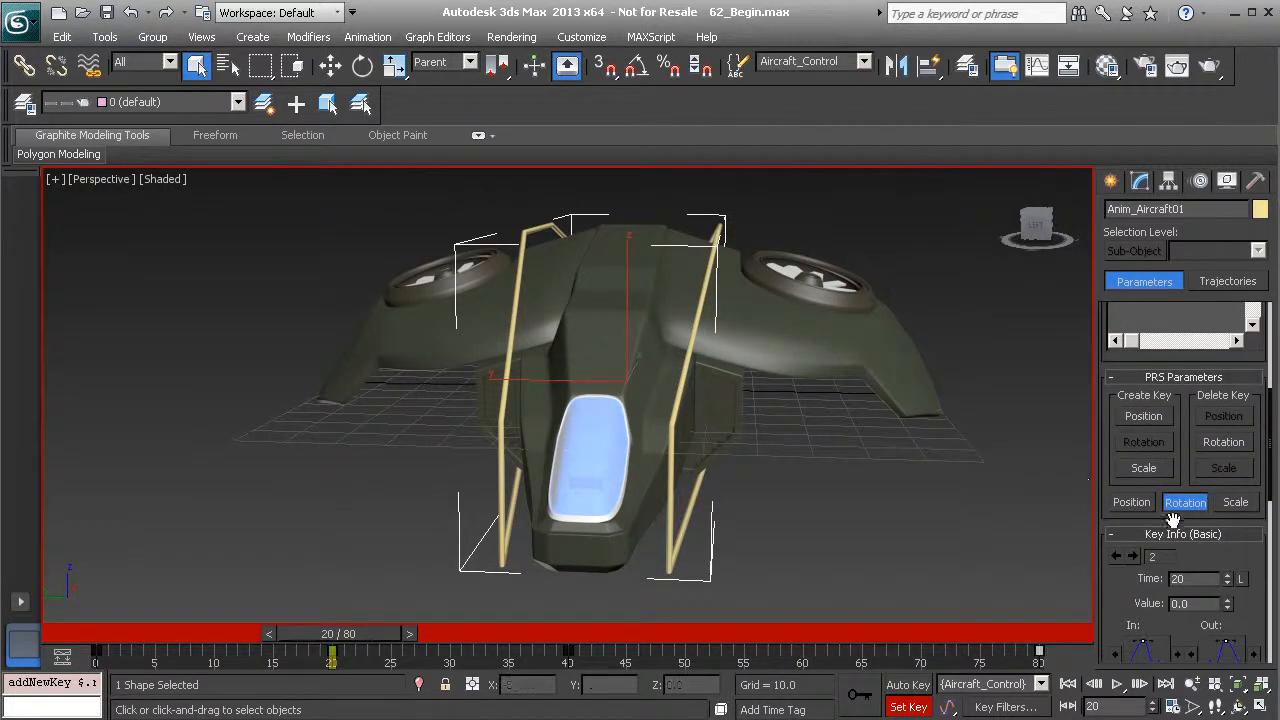
scroll(1190, 518, down, 3)
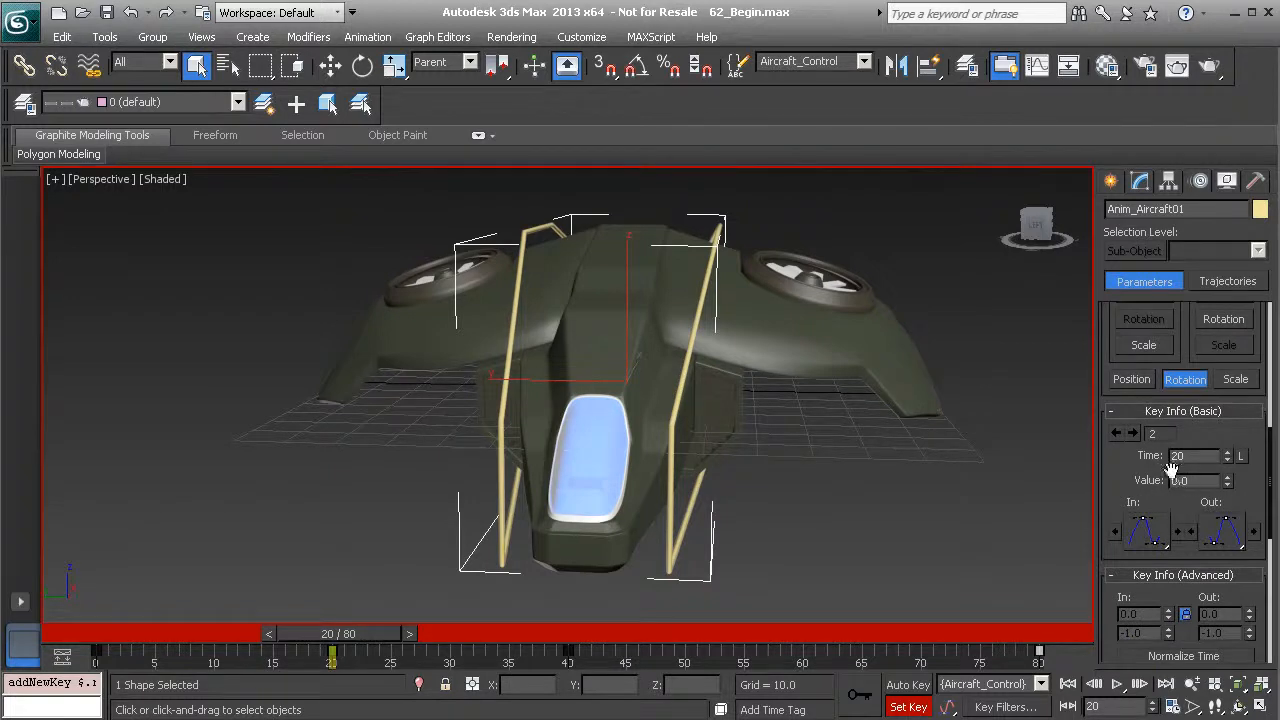
Step: Compare the position and rotation key info of the aircraft control at frame 20
click(1129, 380)
drag(1109, 563, 1092, 371)
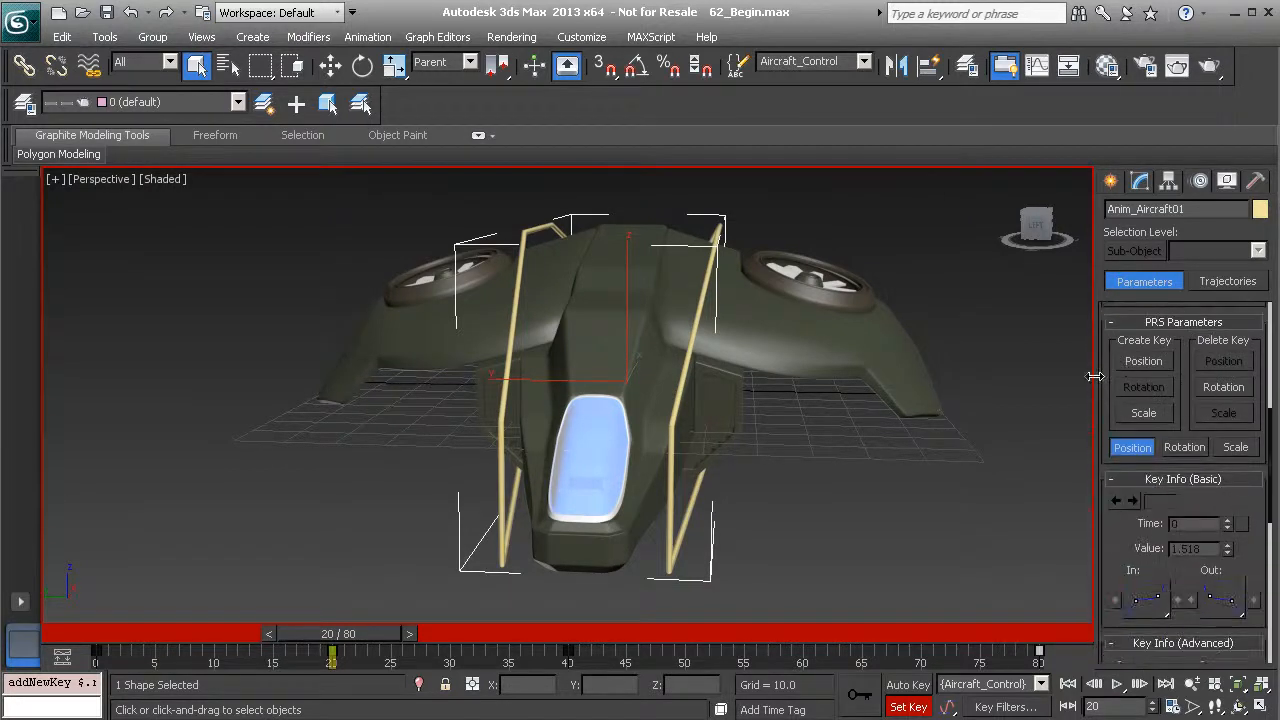
click(1182, 450)
drag(1107, 573, 1094, 323)
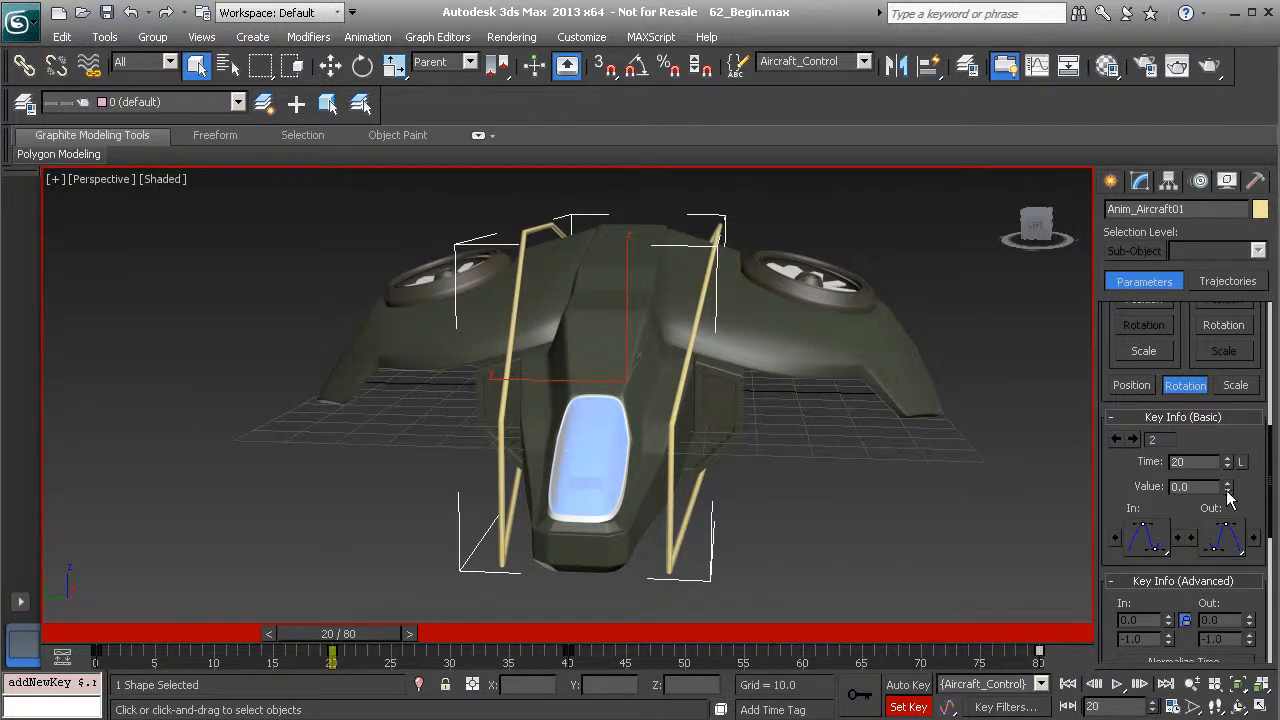
Step: Set the X rotation value of the frame 20 key to 2.0 and scrub the nearby frames to check the roll
drag(1228, 487, 1214, 288)
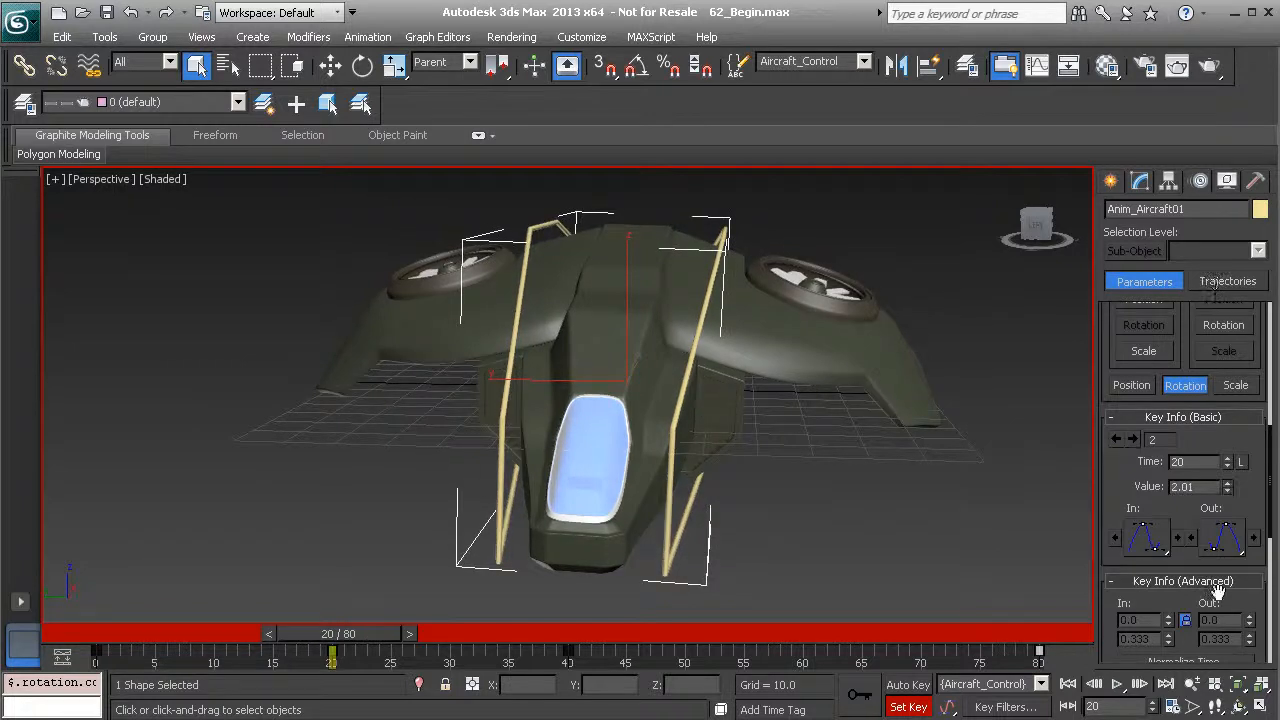
double_click(1178, 486)
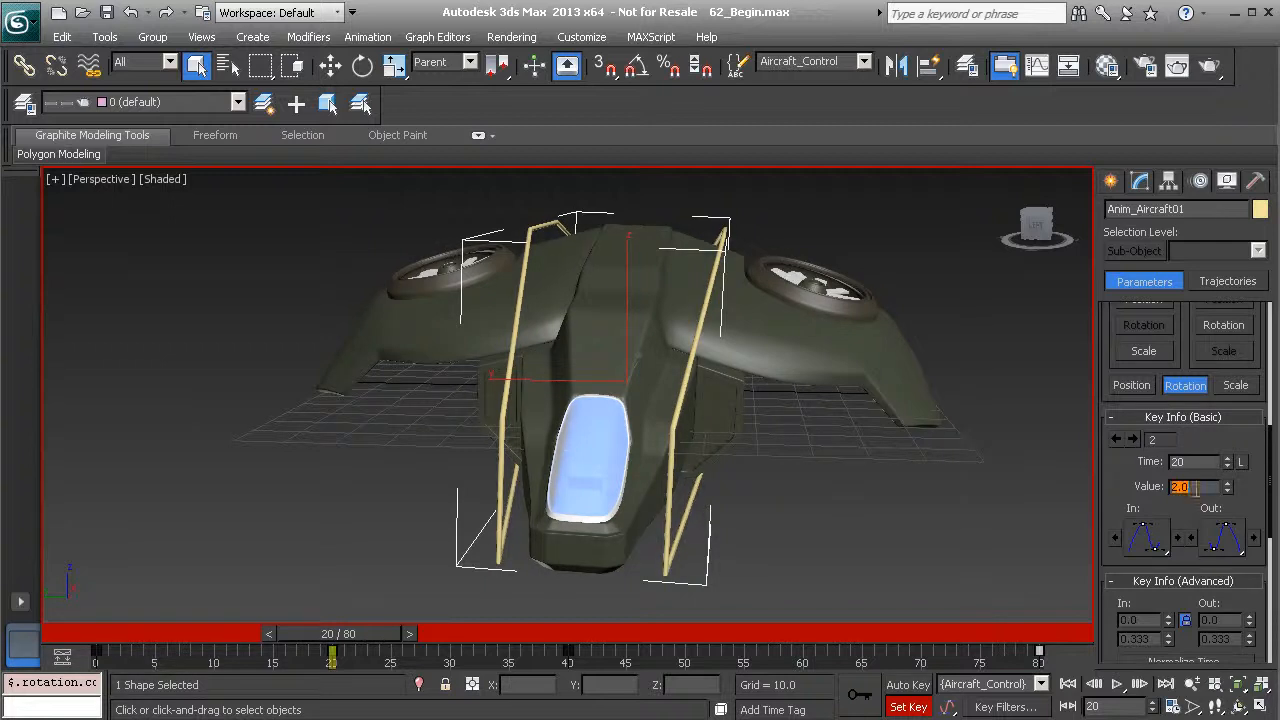
drag(262, 636, 300, 636)
drag(335, 675, 295, 690)
drag(272, 634, 338, 634)
key(q)
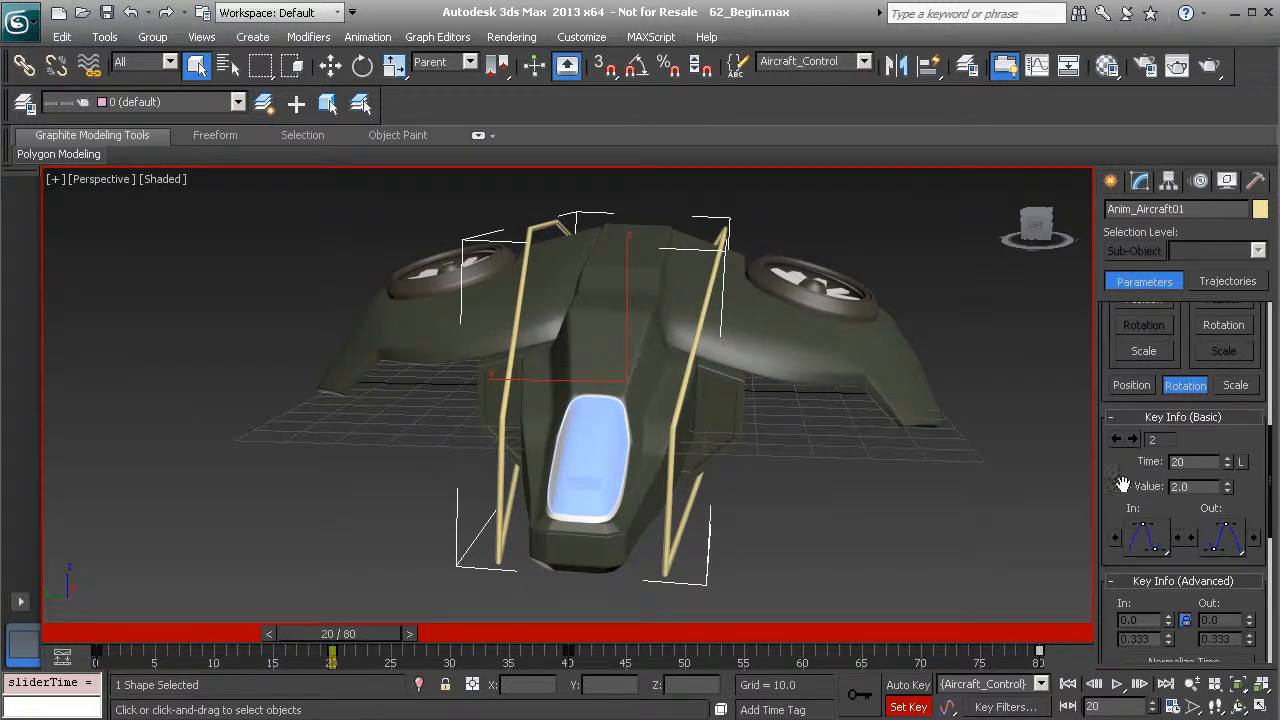
Step: Switch the Euler rotation axis to Y, examine its key info at frame 20 and compare it with the rotate gizmo
scroll(1118, 497, down, 10)
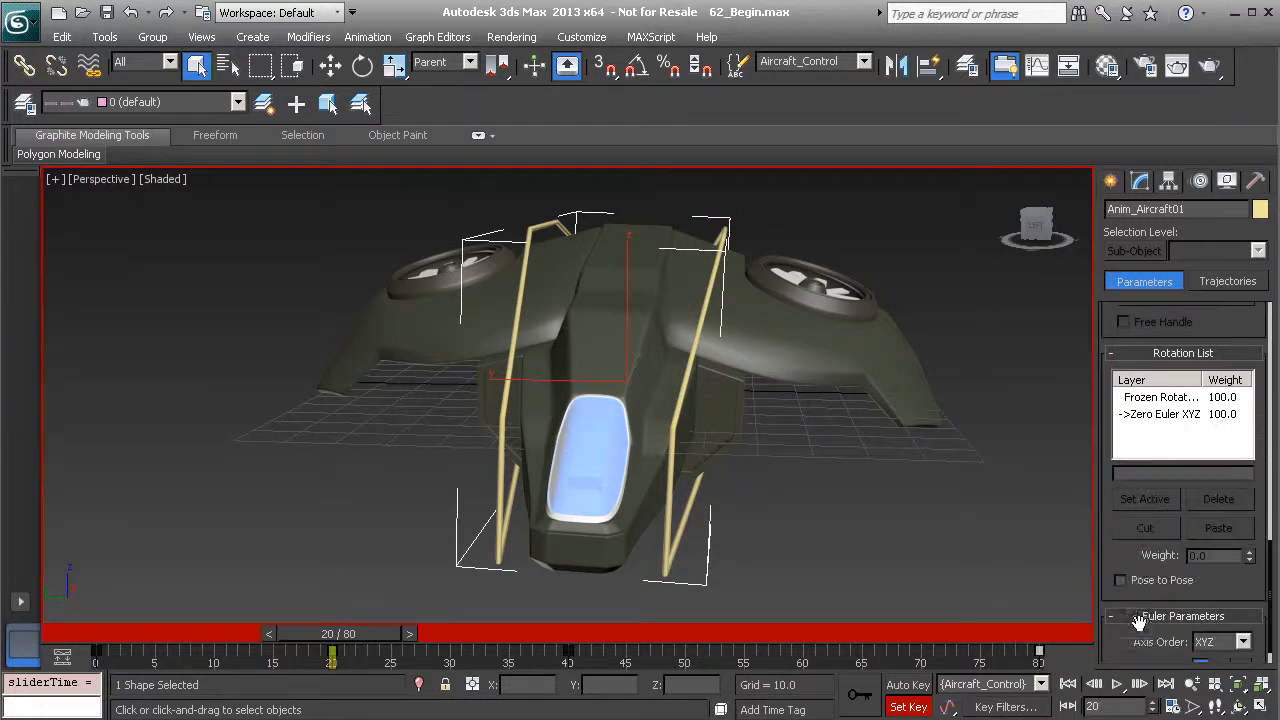
scroll(1114, 543, down, 2)
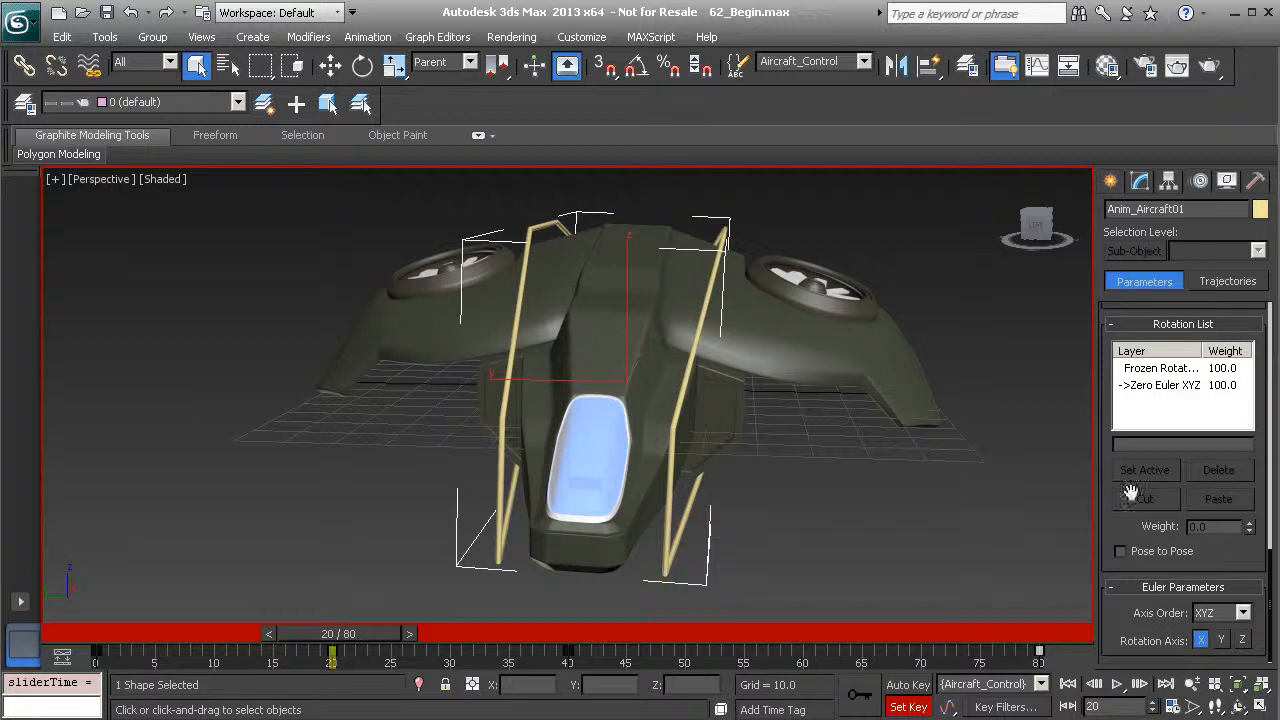
click(1223, 645)
drag(1105, 372, 1144, 684)
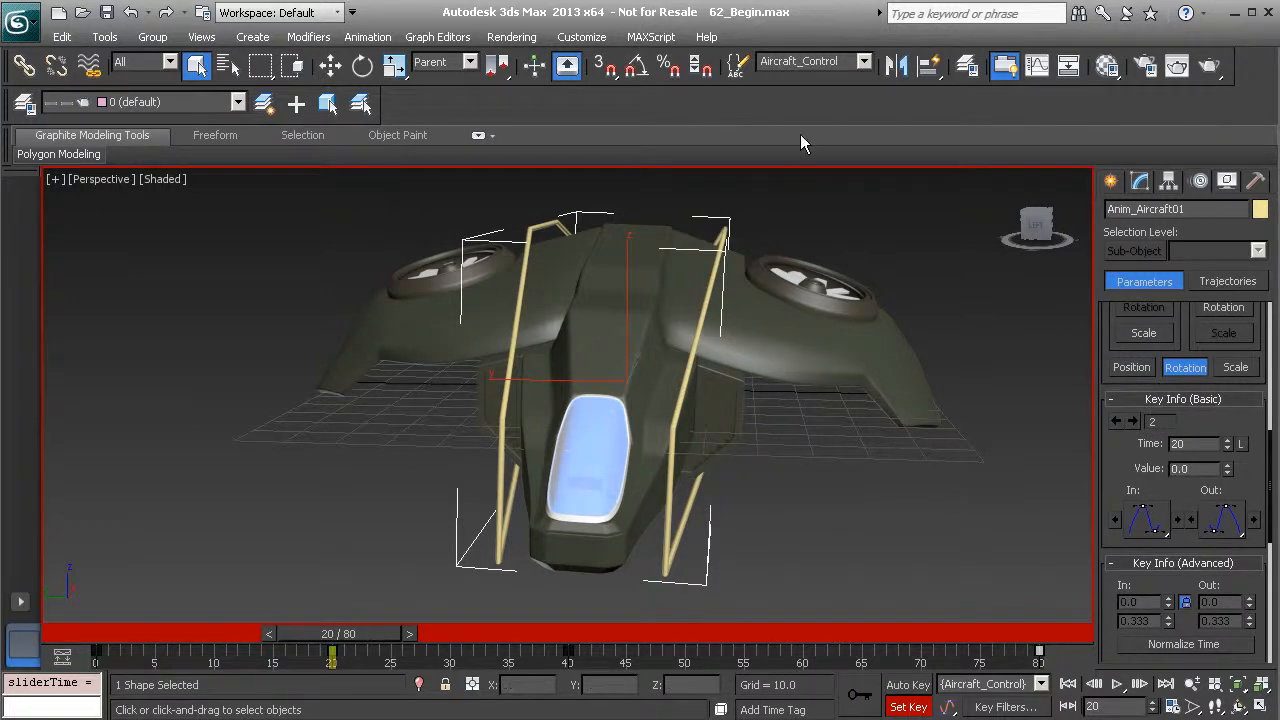
key(e)
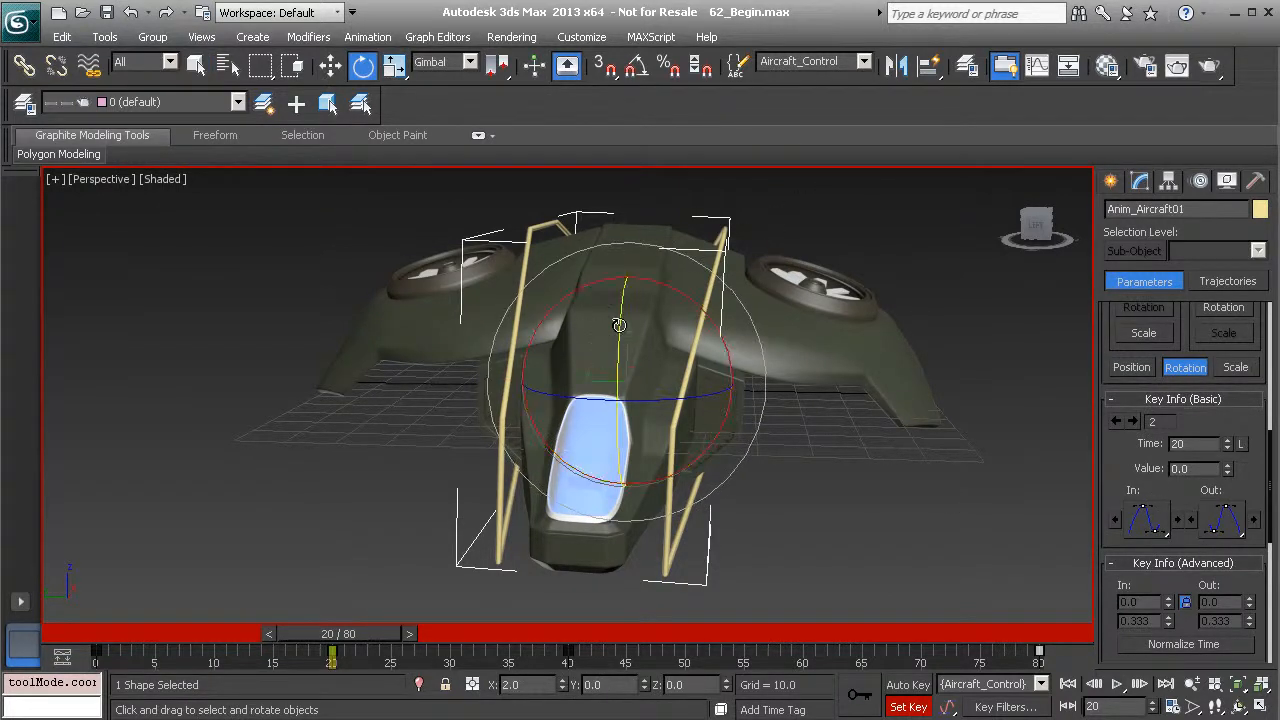
drag(1110, 474, 1104, 173)
drag(1113, 596, 1089, 319)
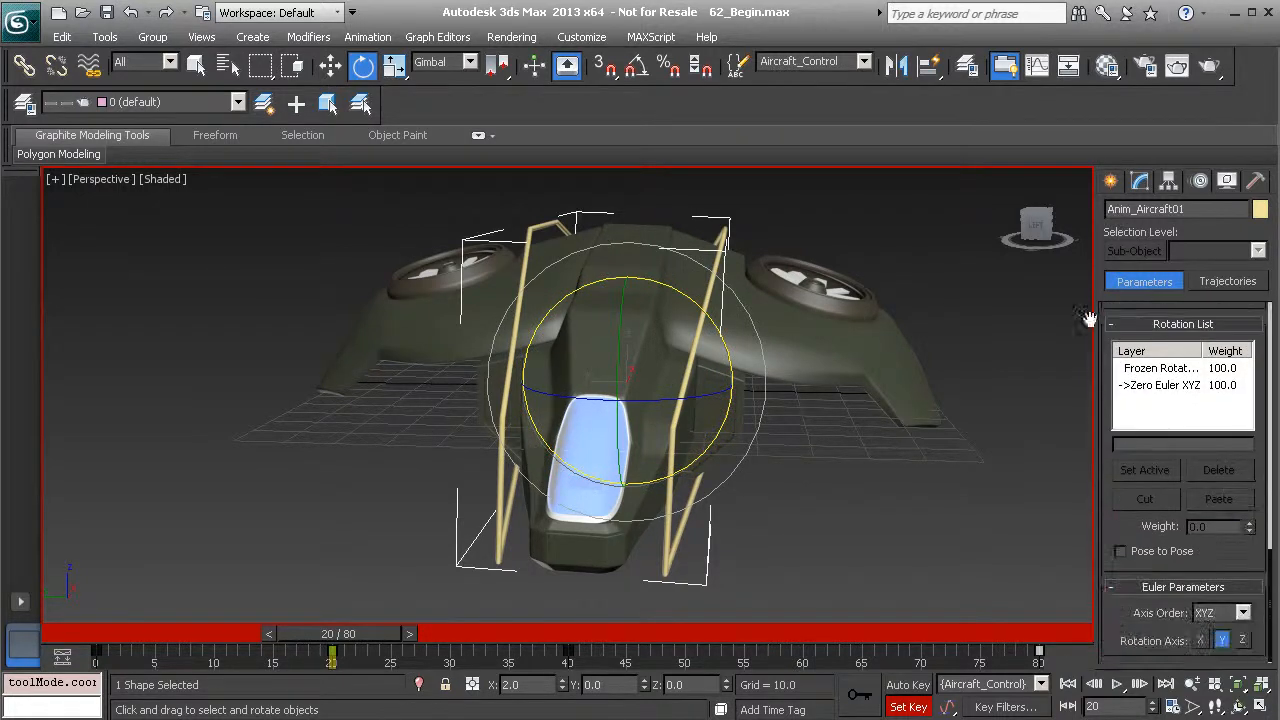
Step: At frame 60, enable Auto Key and rotate the aircraft control about -2.03 degrees around its X axis
drag(370, 636, 824, 692)
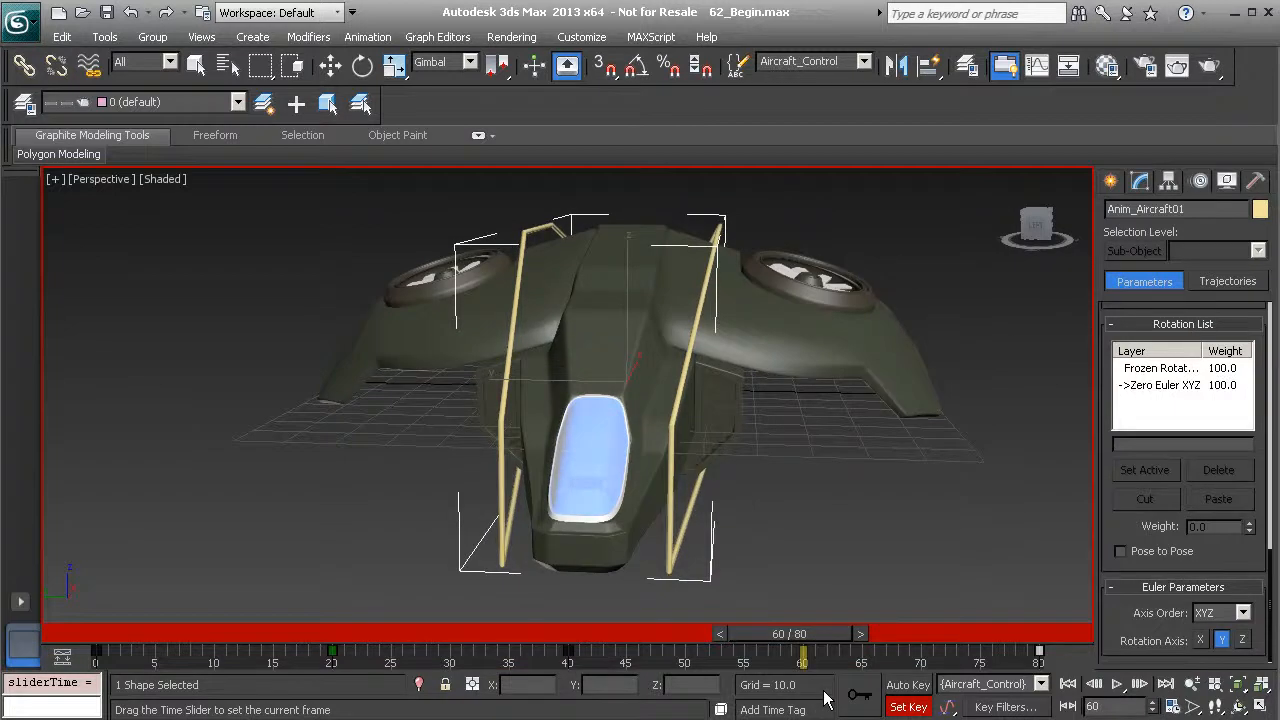
mouse_move(826, 697)
mouse_down()
mouse_move(152, 660)
mouse_move(365, 660)
mouse_move(395, 680)
mouse_move(376, 683)
mouse_move(894, 680)
mouse_move(826, 673)
mouse_up()
drag(820, 667, 829, 670)
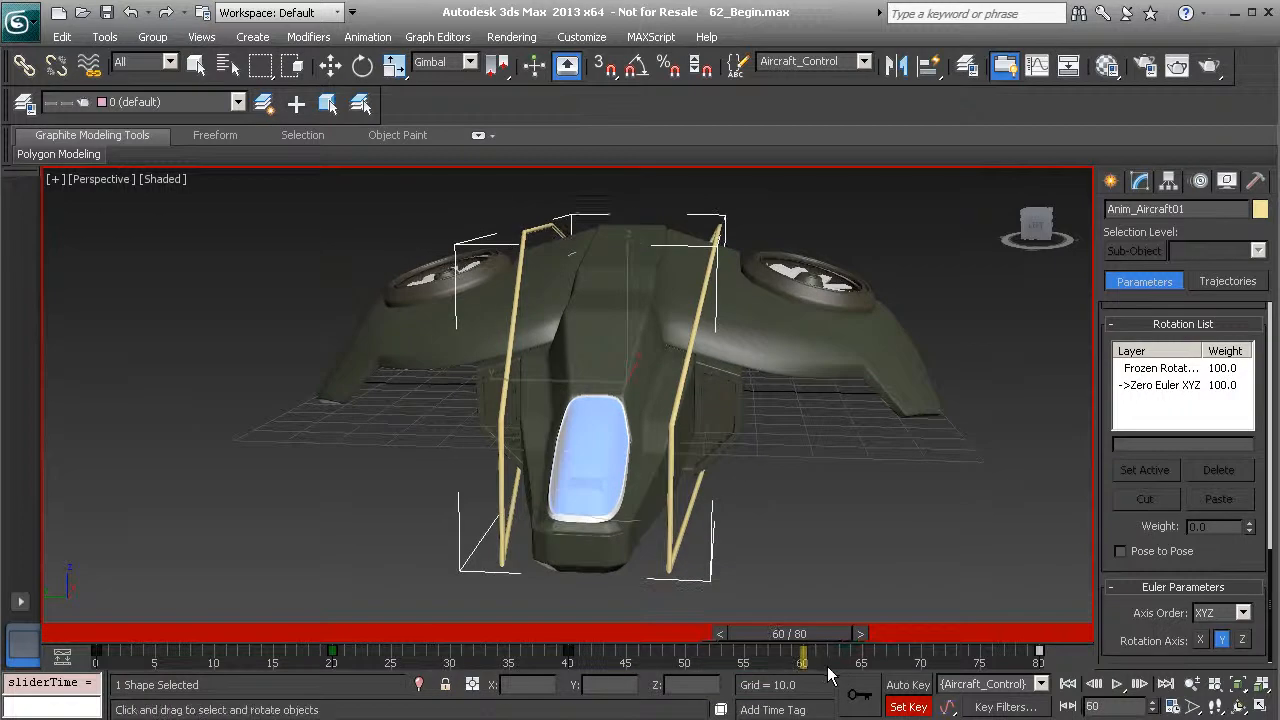
key(e)
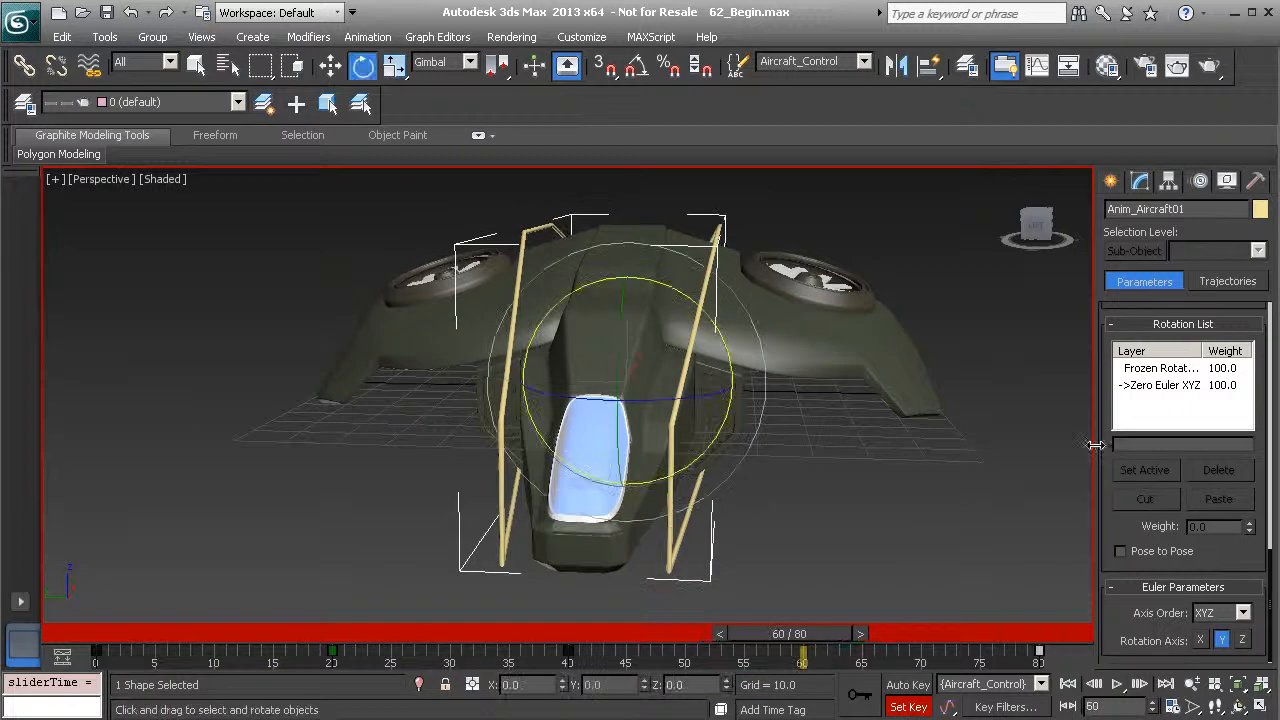
click(909, 685)
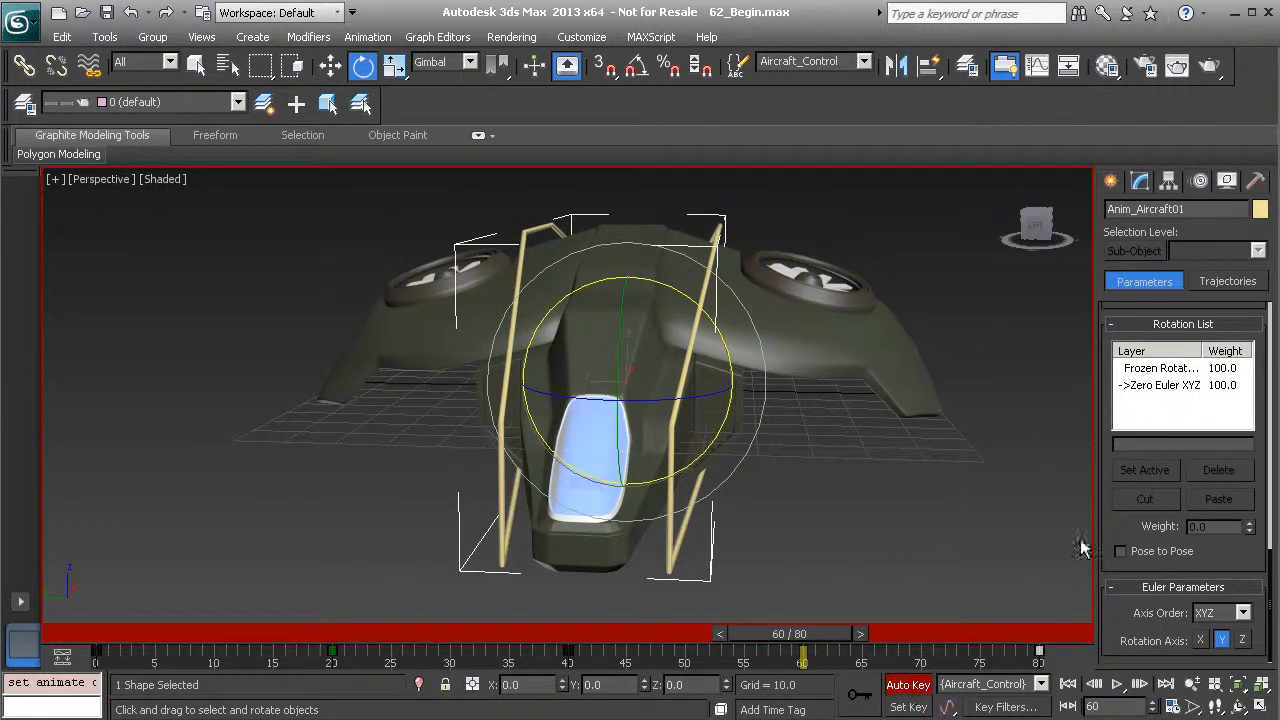
drag(1105, 417, 1098, 600)
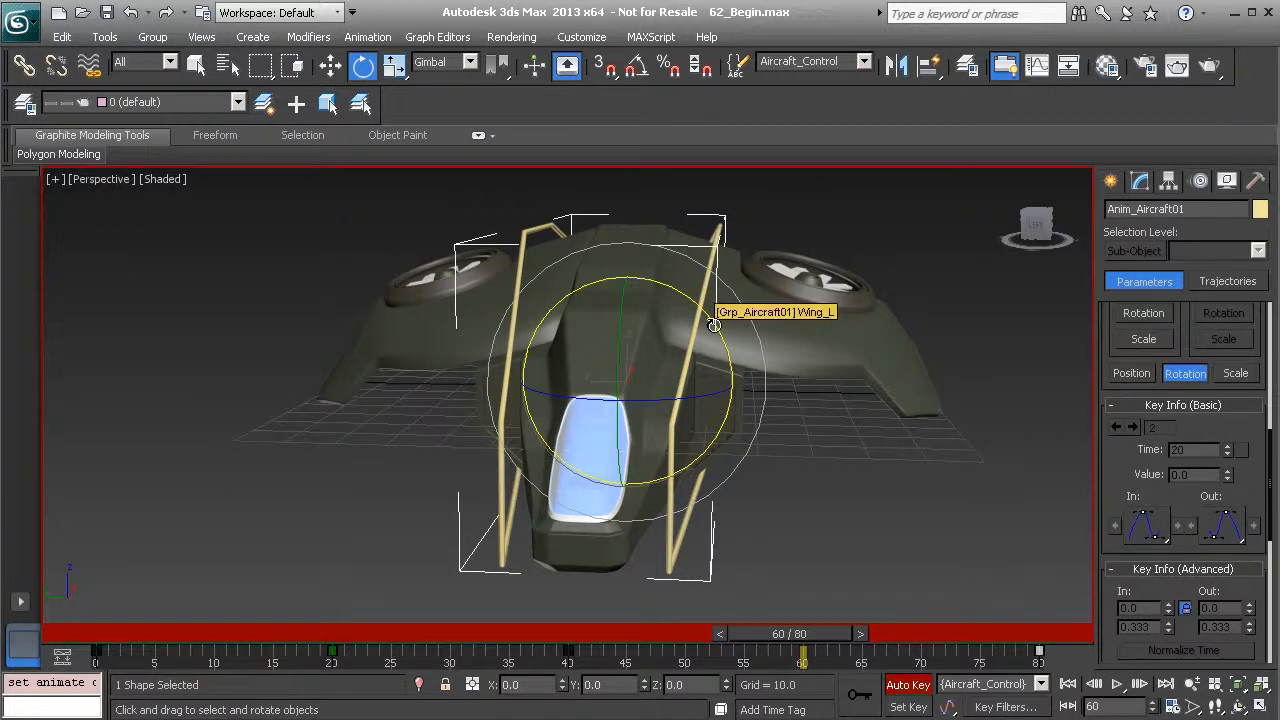
drag(713, 323, 712, 321)
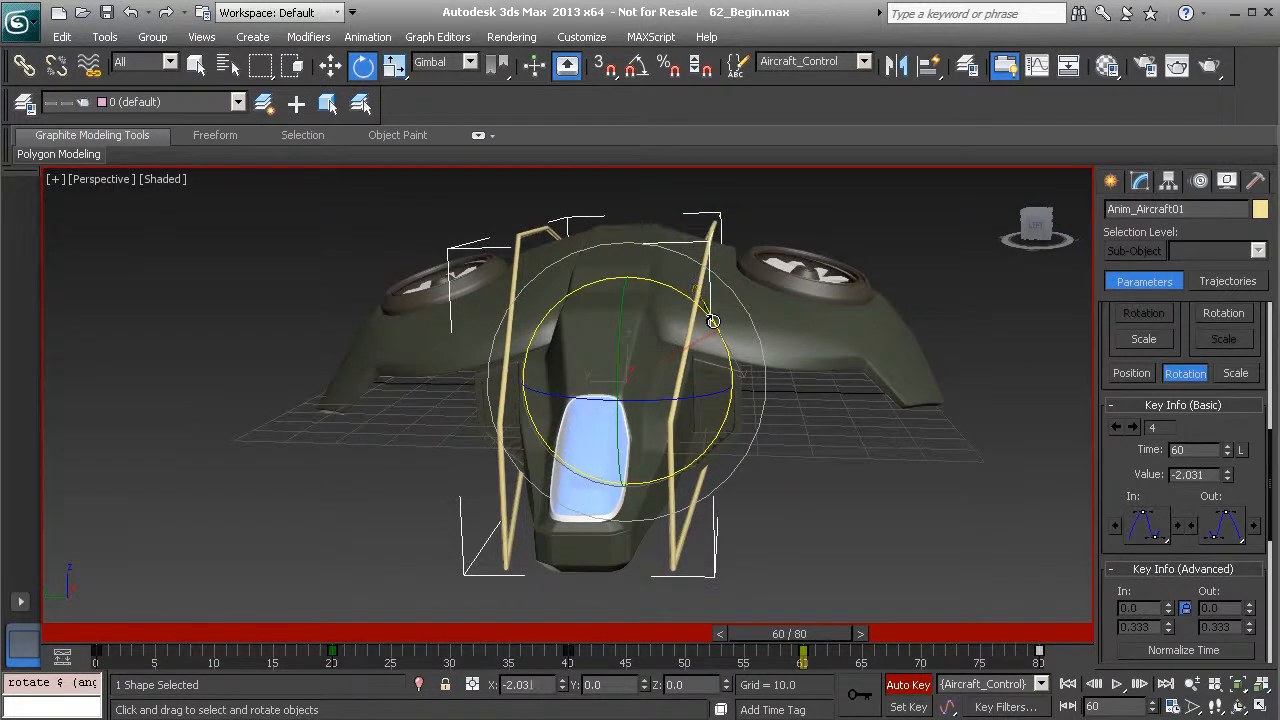
Step: Try a large multi-axis rotation of the aircraft control at frame 69 with Auto Key, and delete the key it creates
drag(767, 633, 918, 628)
drag(655, 361, 633, 312)
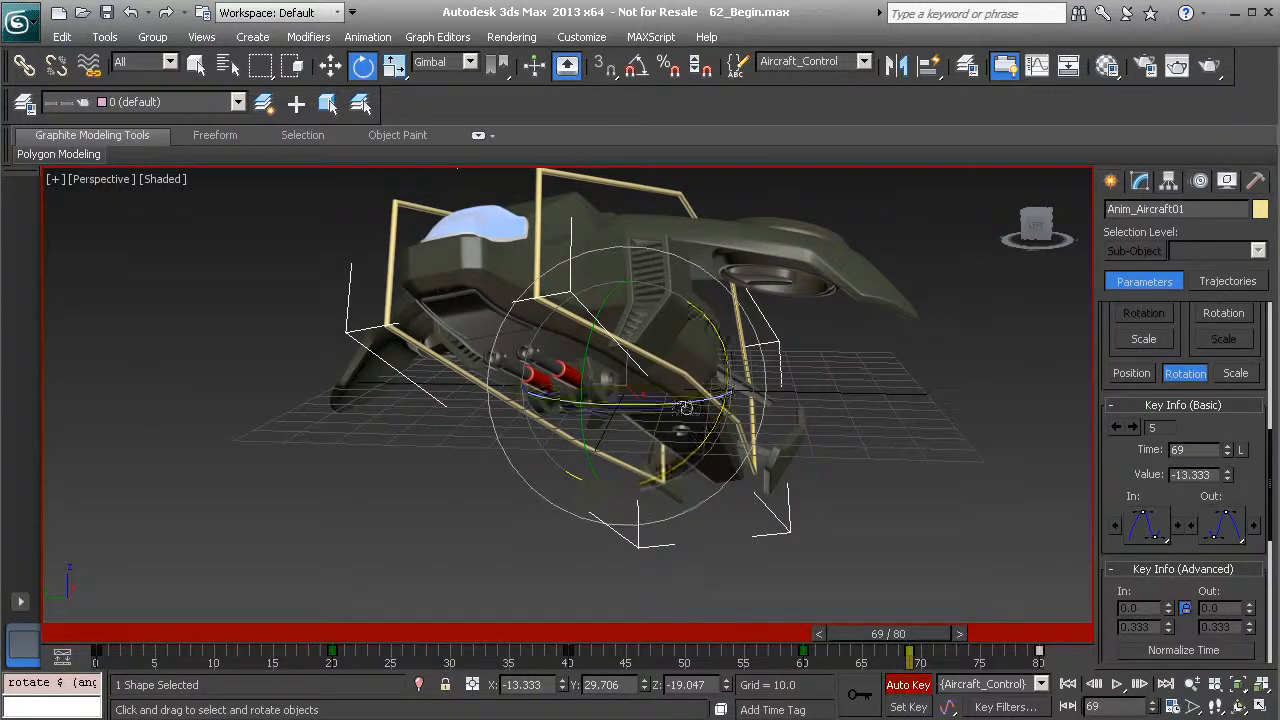
click(911, 655)
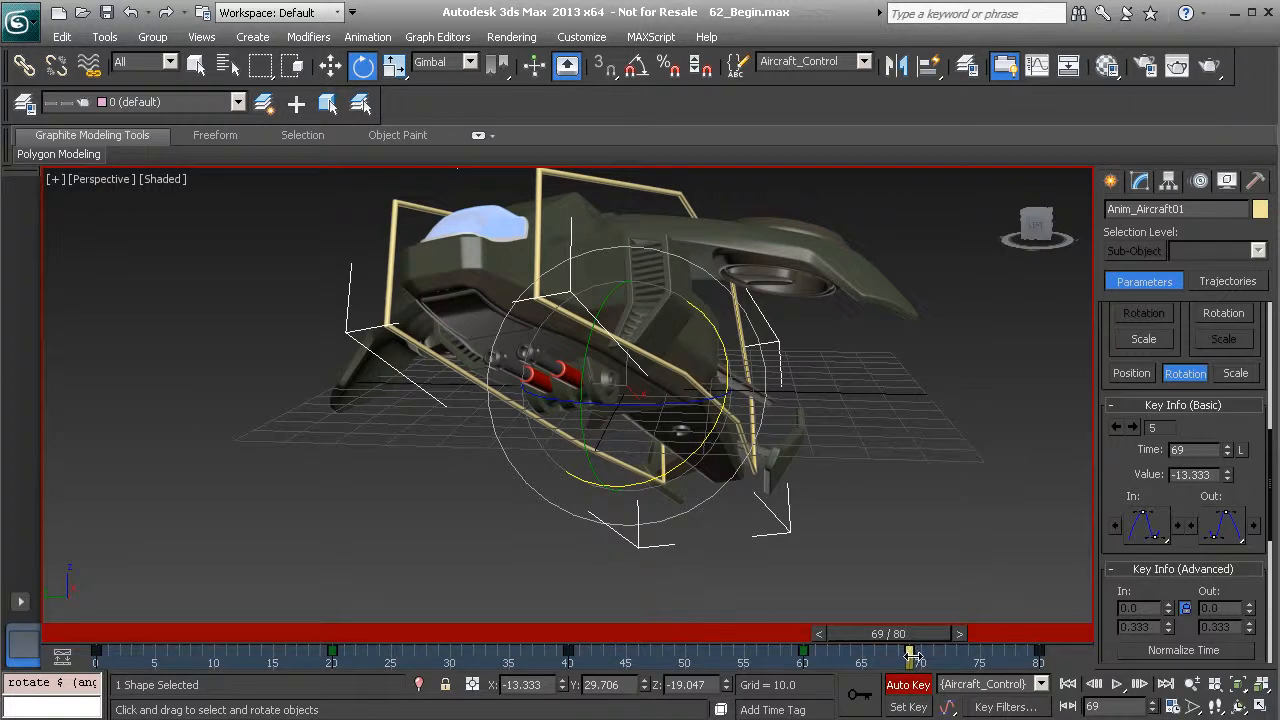
key(Delete)
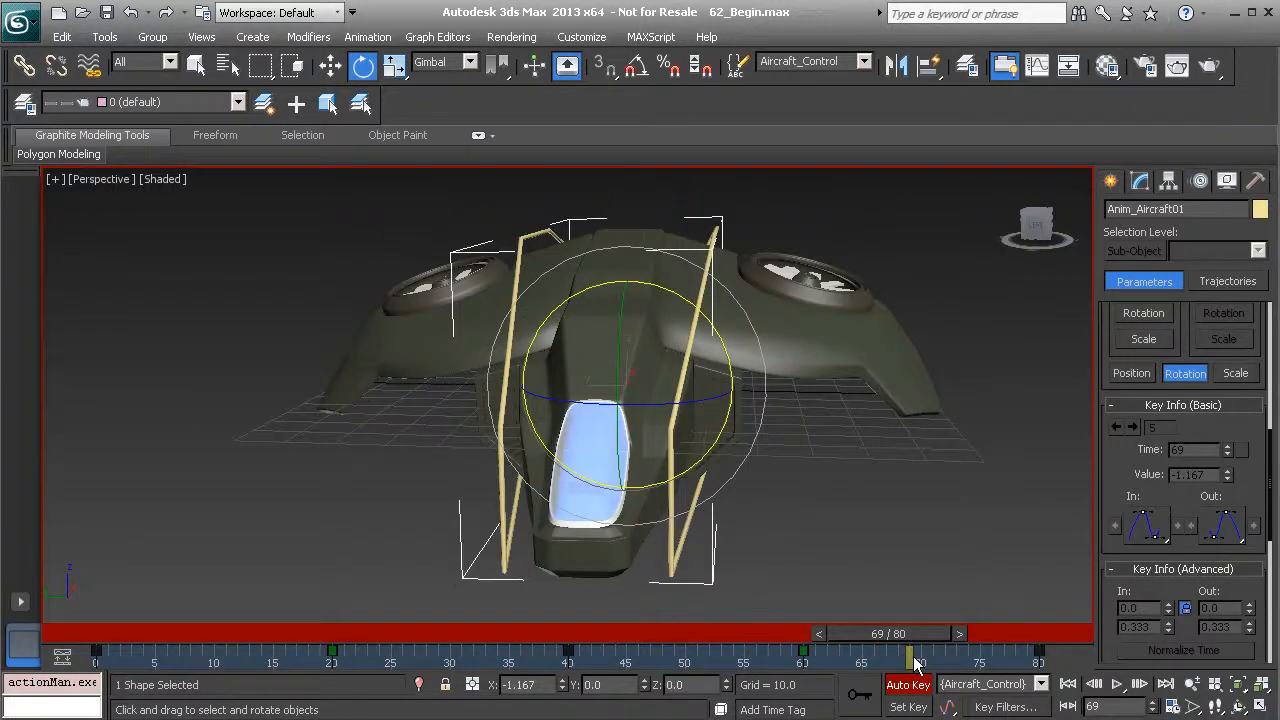
drag(929, 637, 940, 676)
key(e)
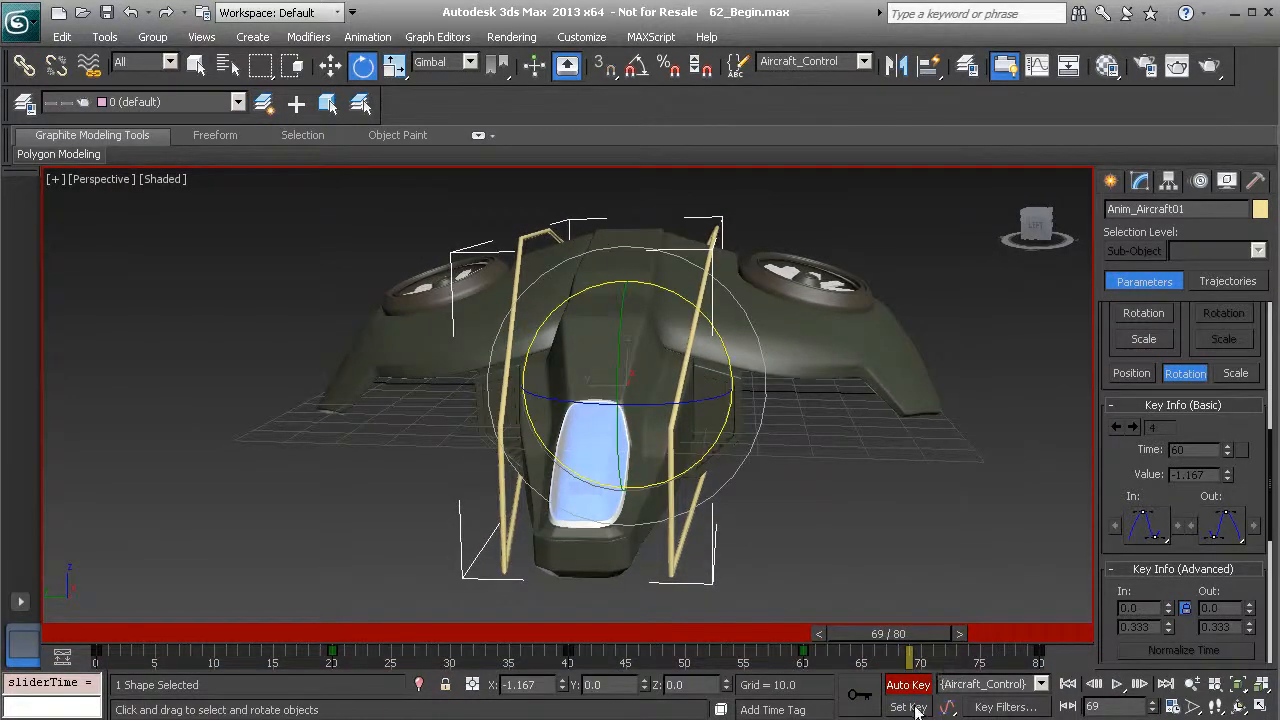
Step: Try an unkeyed multi-axis rotation of the aircraft control at frame 69 in Set Key mode, scrub to frame 40 and leave the mode
click(912, 708)
drag(701, 458, 657, 365)
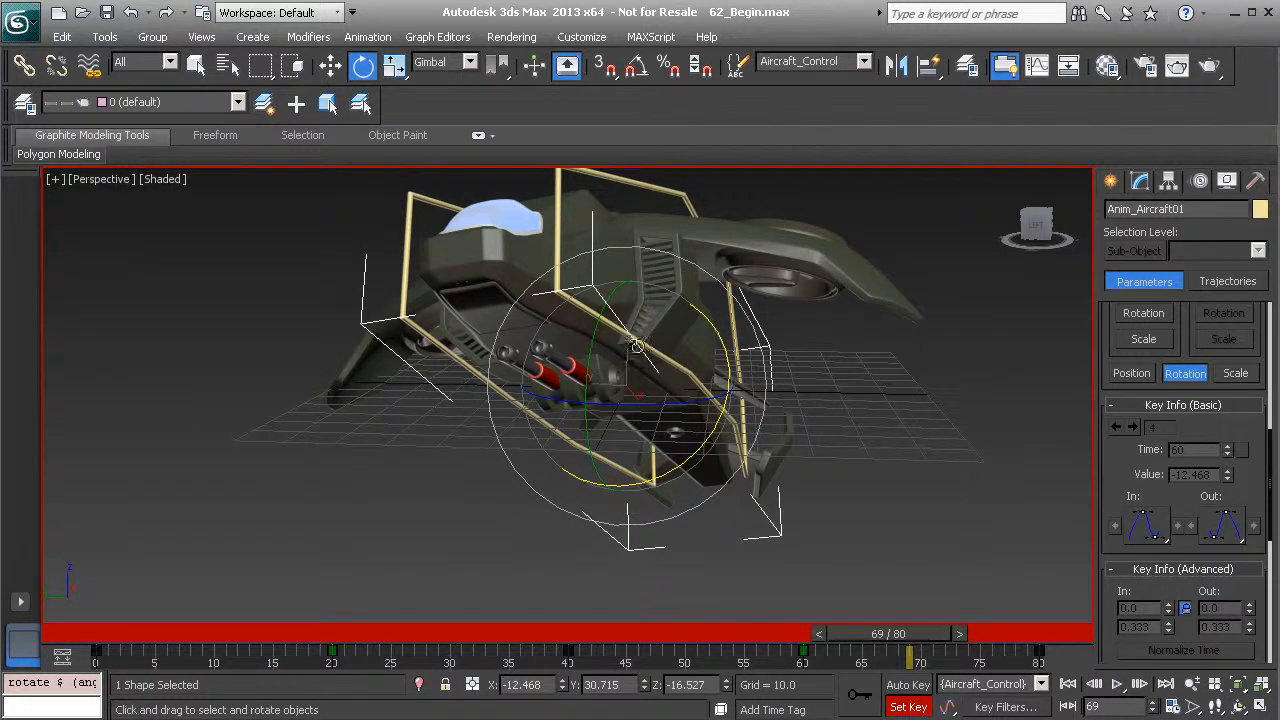
drag(656, 364, 658, 306)
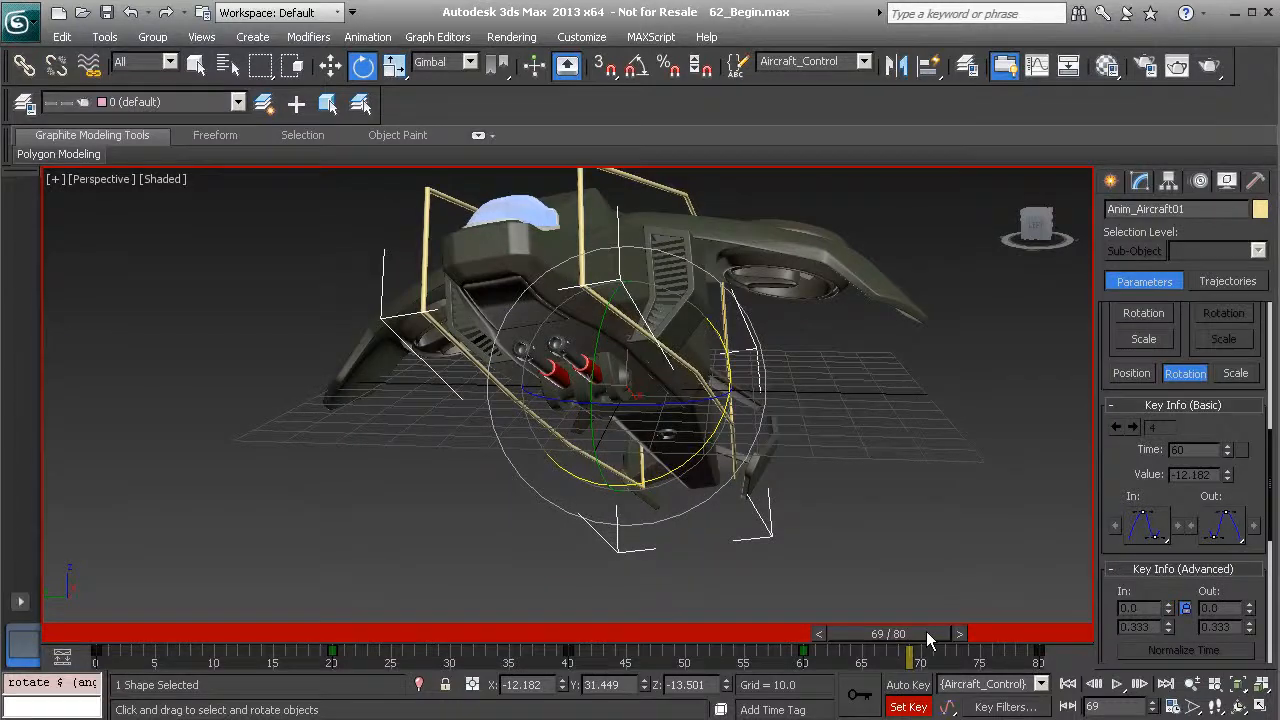
drag(926, 631, 581, 581)
key(e)
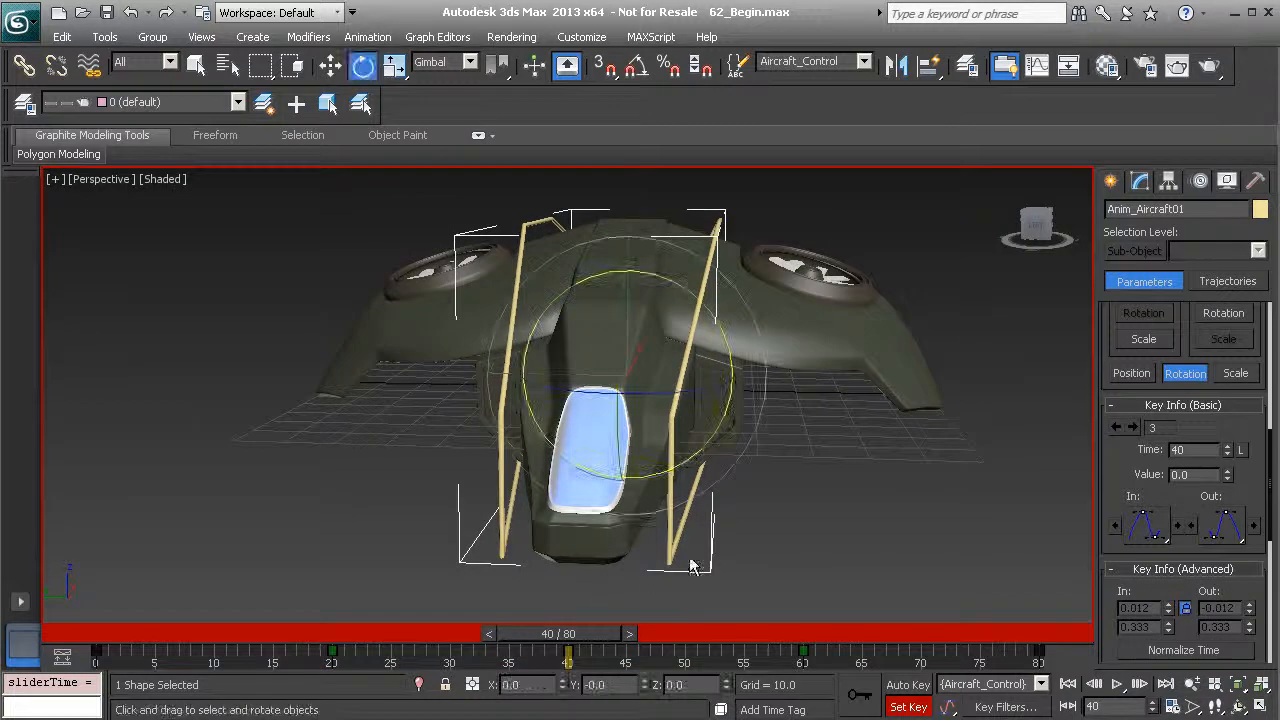
scroll(720, 393, down, 3)
middle_drag(715, 455, 800, 498)
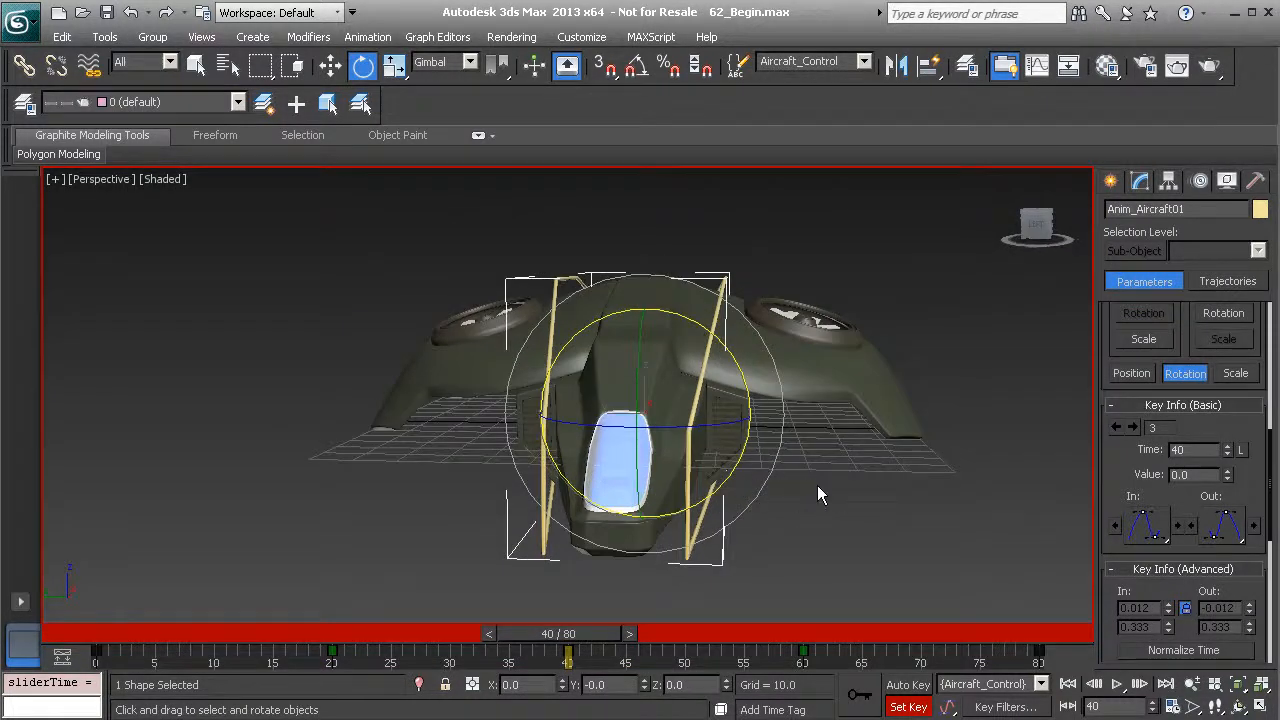
click(907, 707)
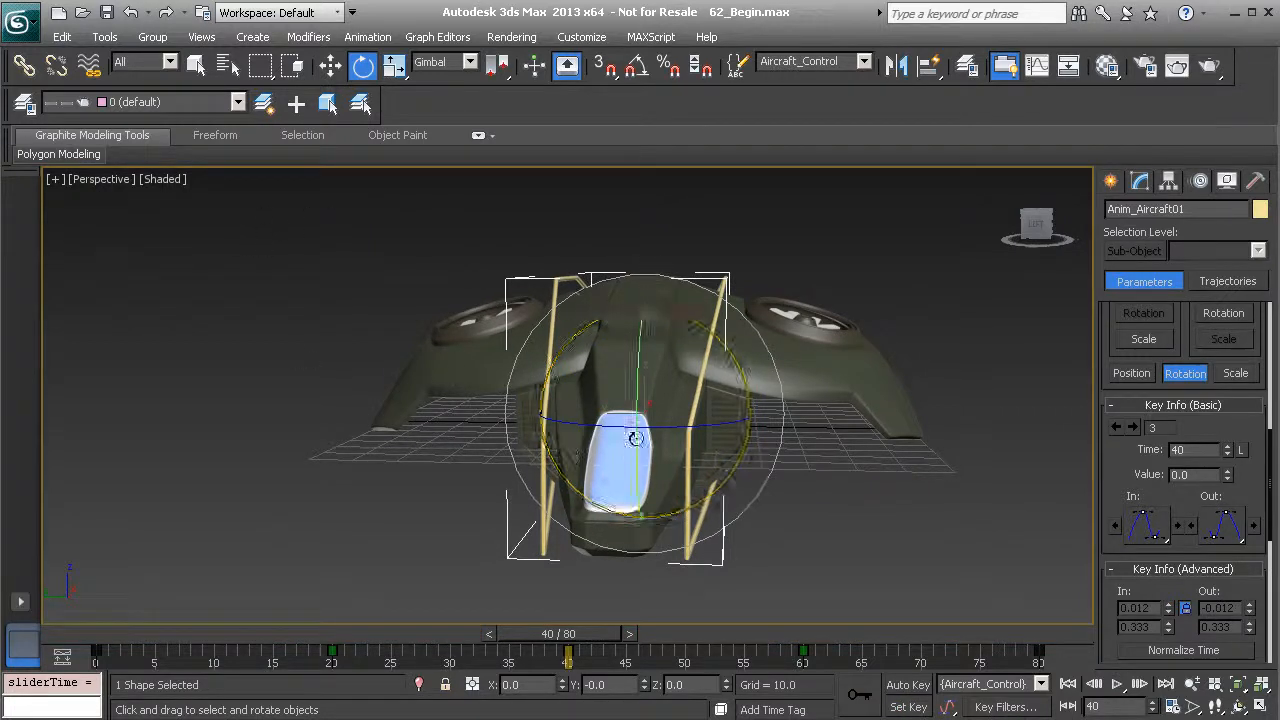
Step: With both key modes off, raise the aircraft control along Z at frame 40 and play the animation to check the motion
alt+middle_drag(690, 457, 702, 457)
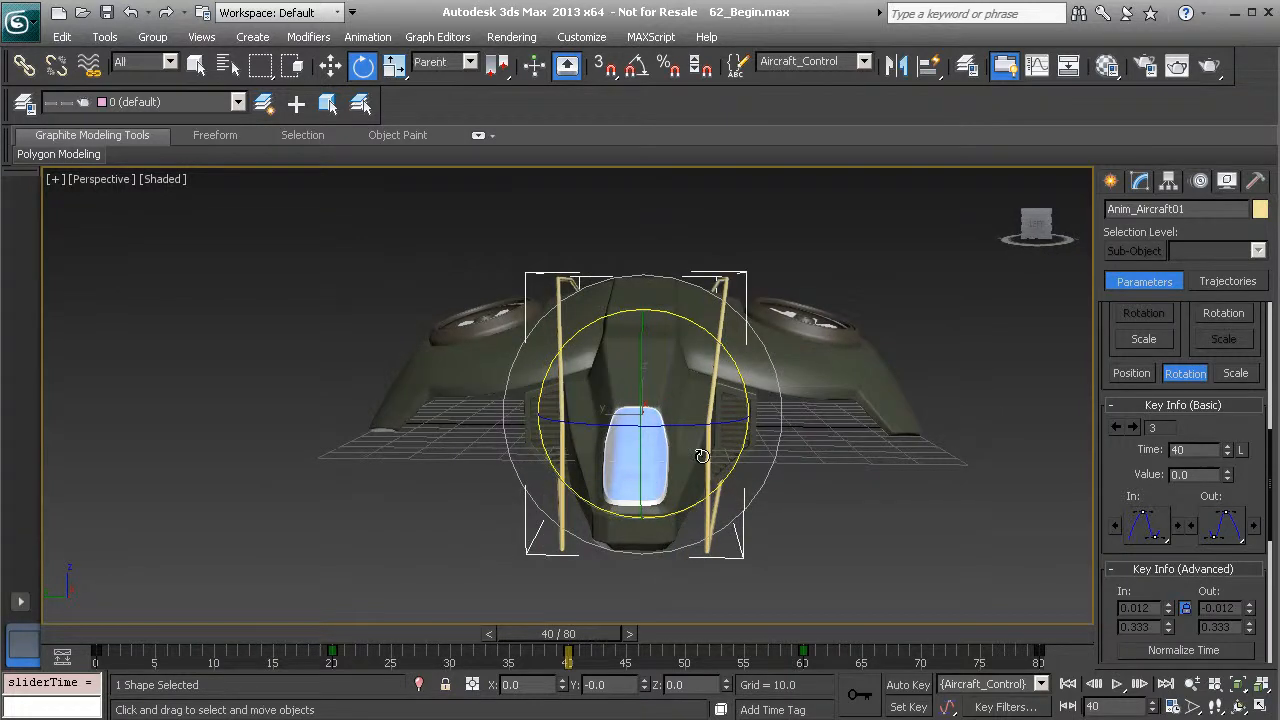
key(w)
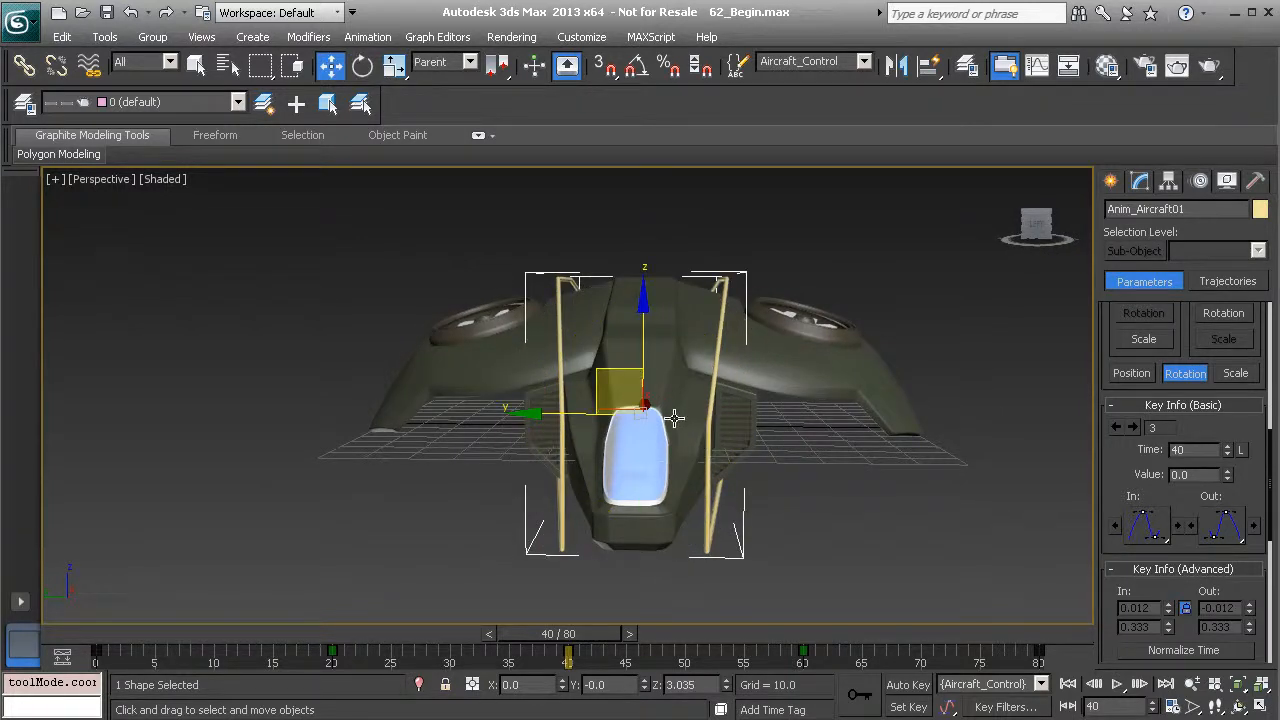
drag(646, 288, 646, 222)
click(1117, 685)
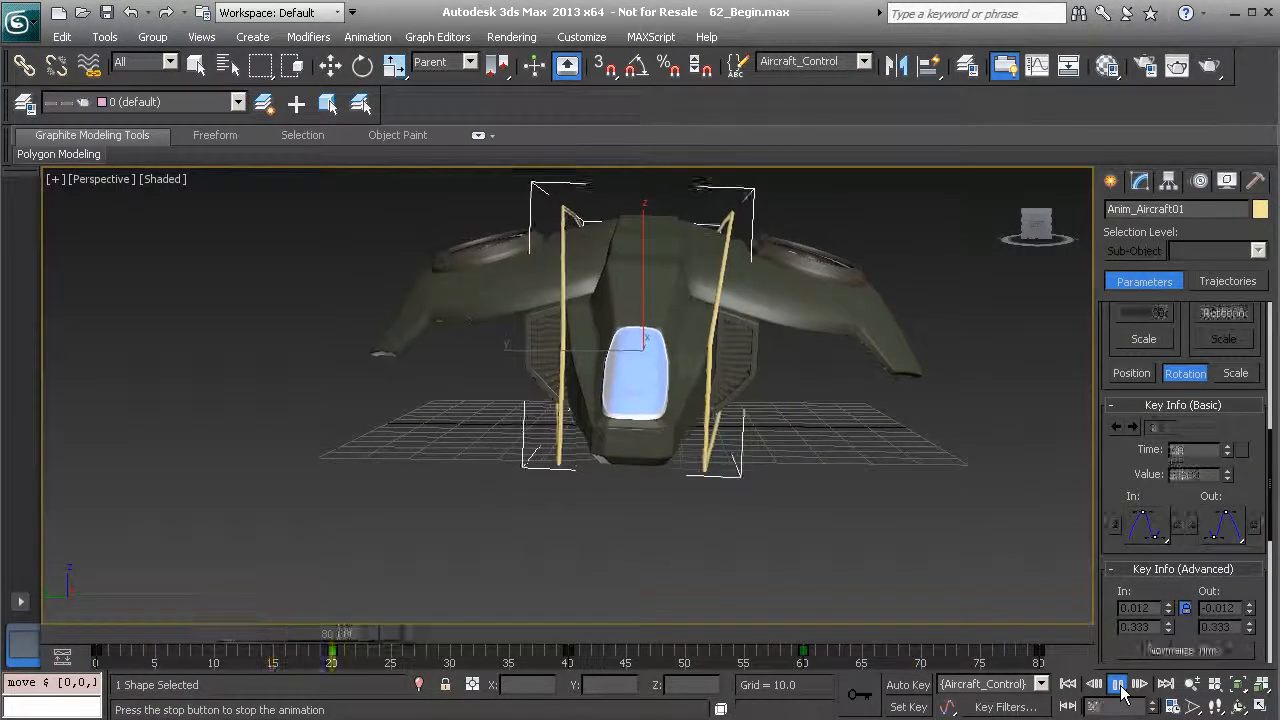
click(1117, 685)
Step: Undo the vertical move of the aircraft control and return to frame 40
key(w)
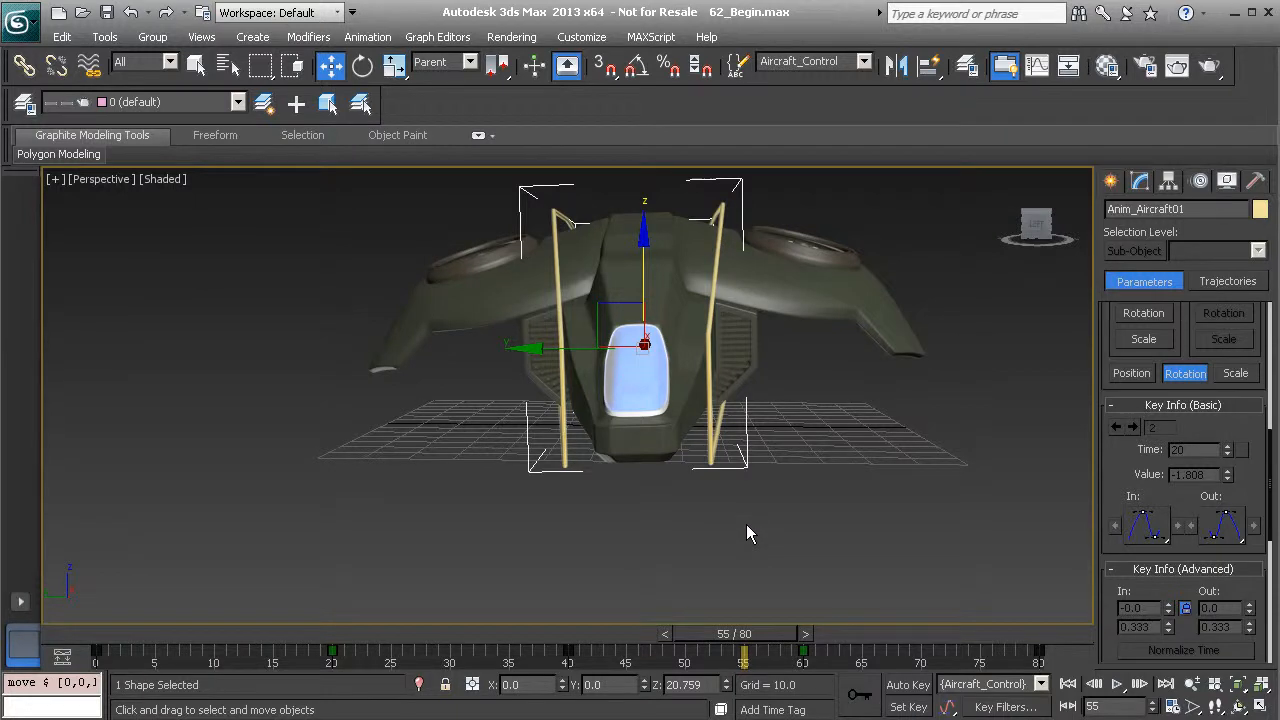
key(ctrl+z)
drag(772, 635, 600, 621)
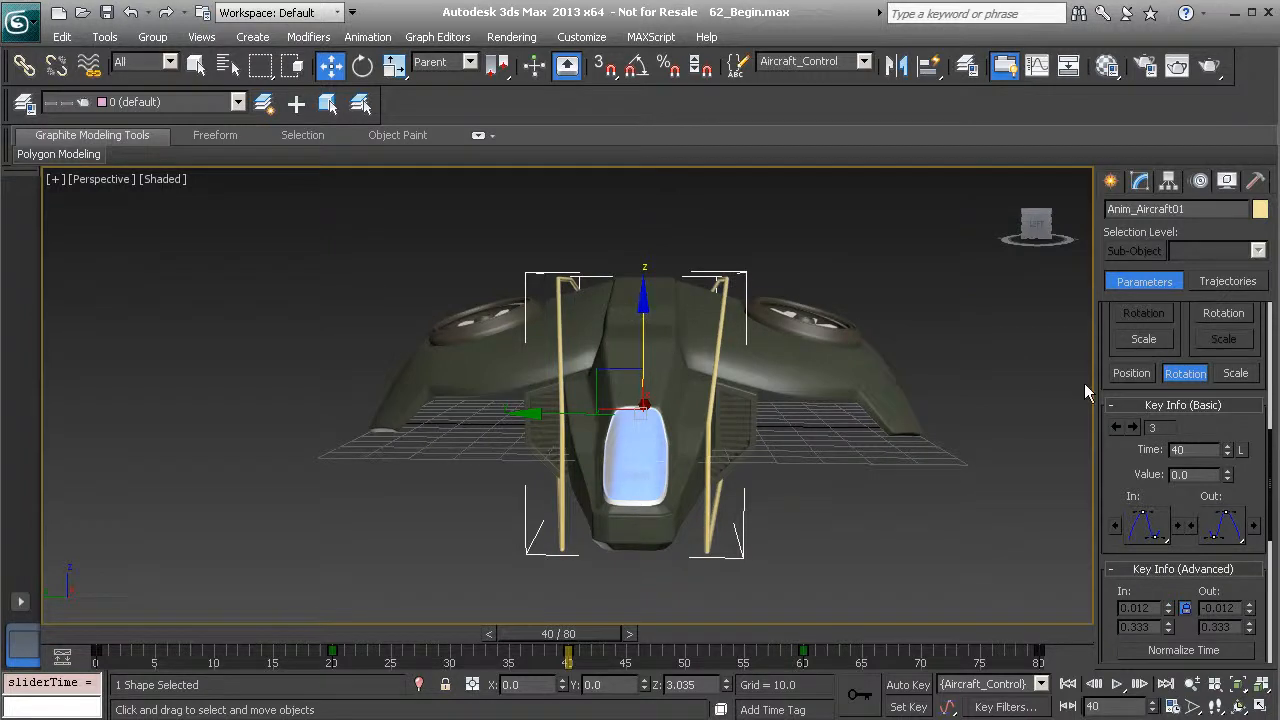
Step: Show the aircraft control's position parameters, choose the Z position axis and examine the key info at frame 40
click(1131, 373)
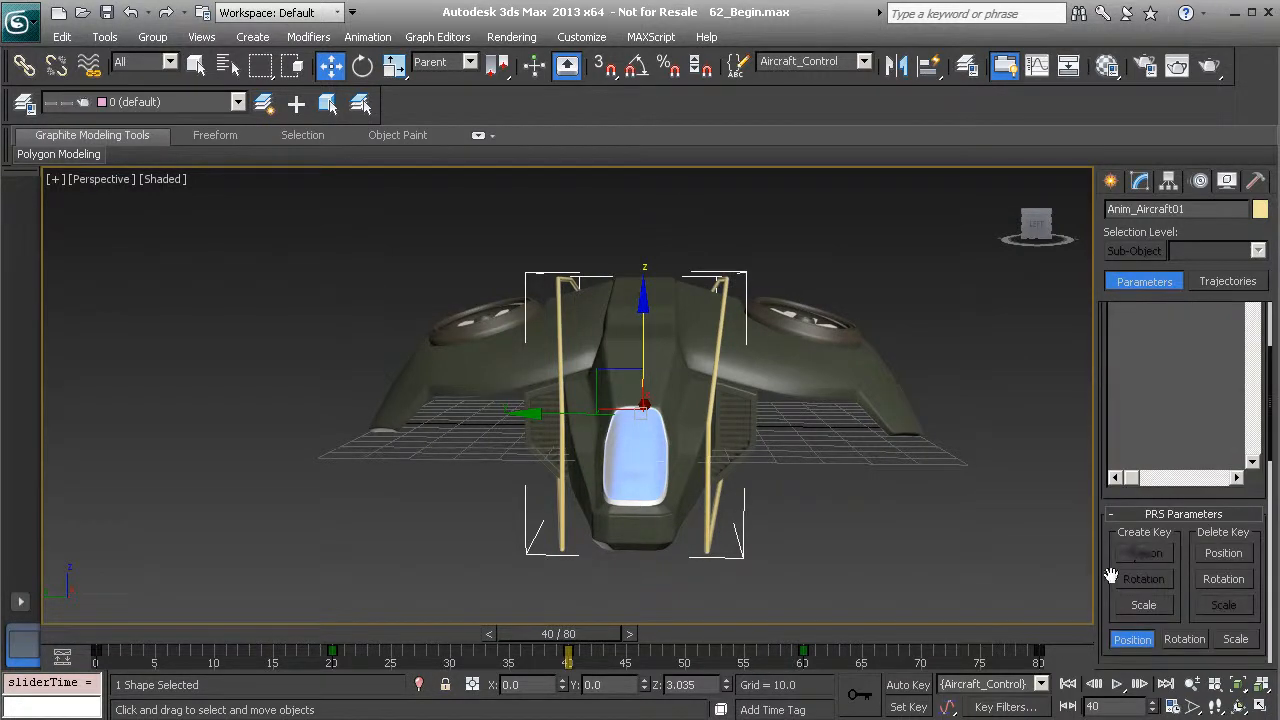
drag(1111, 577, 1094, 280)
drag(1120, 420, 1095, 161)
drag(1108, 548, 1094, 439)
click(1243, 639)
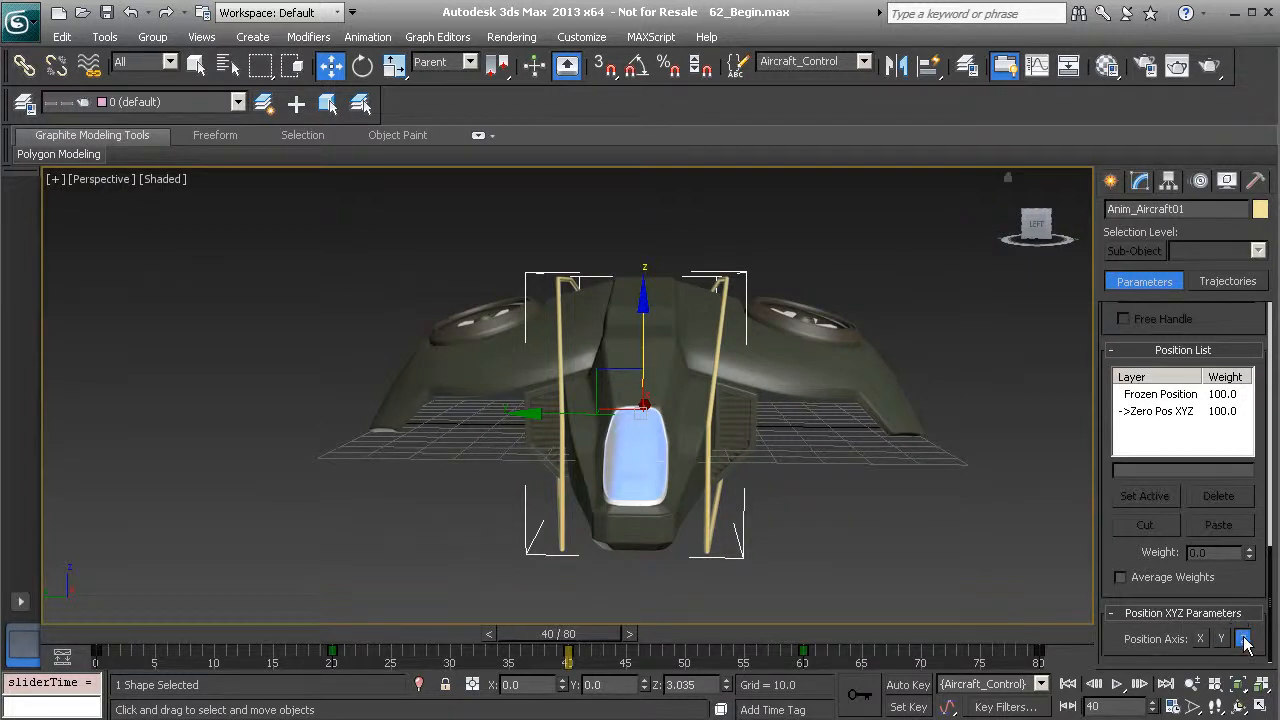
drag(1110, 410, 1157, 707)
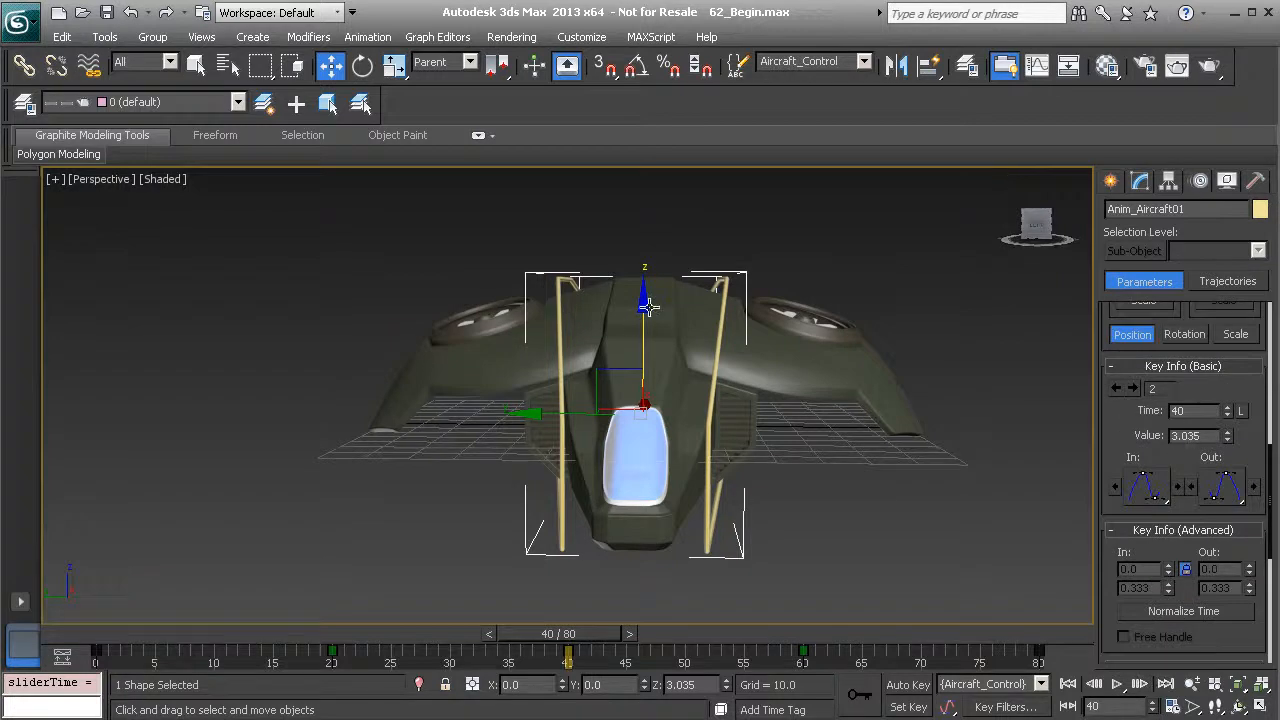
Step: Try raising the aircraft control to a Z position of 18.218 with key modes off, compare the frame 40 key value, and undo the move
drag(645, 308, 645, 250)
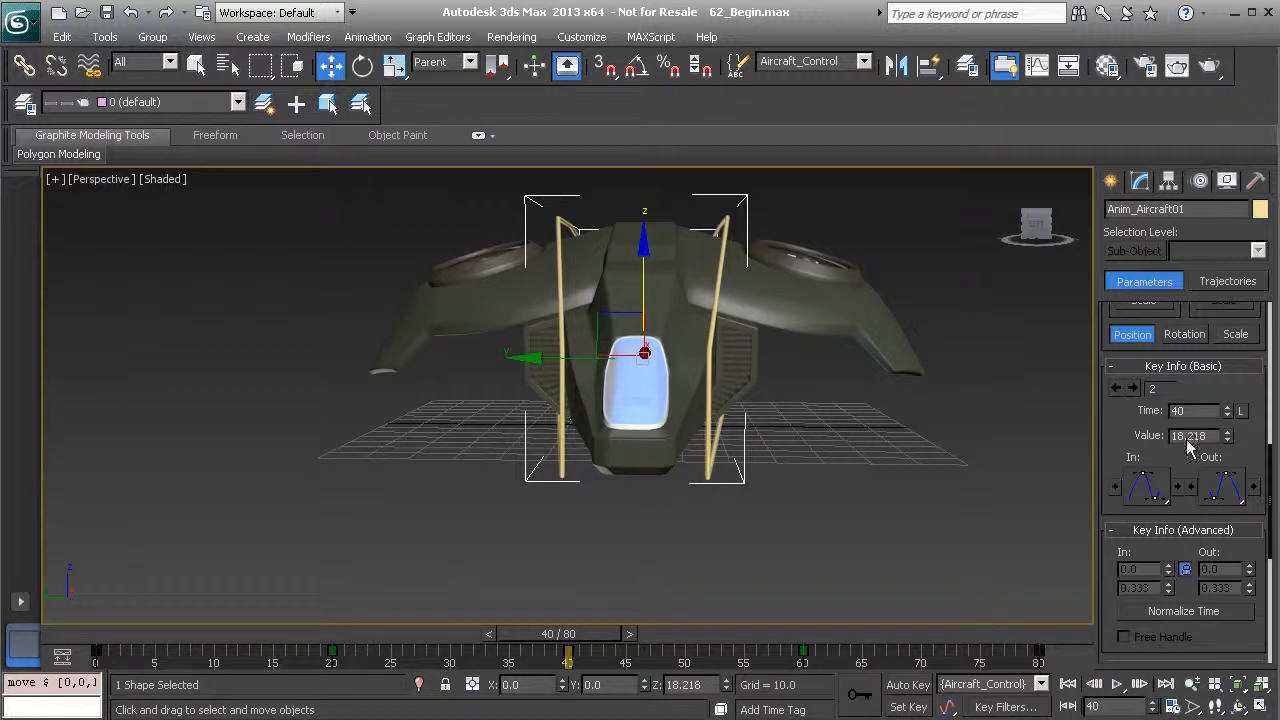
mouse_move(600, 637)
mouse_down()
mouse_move(351, 633)
mouse_move(604, 633)
mouse_up()
key(w)
key(ctrl+z)
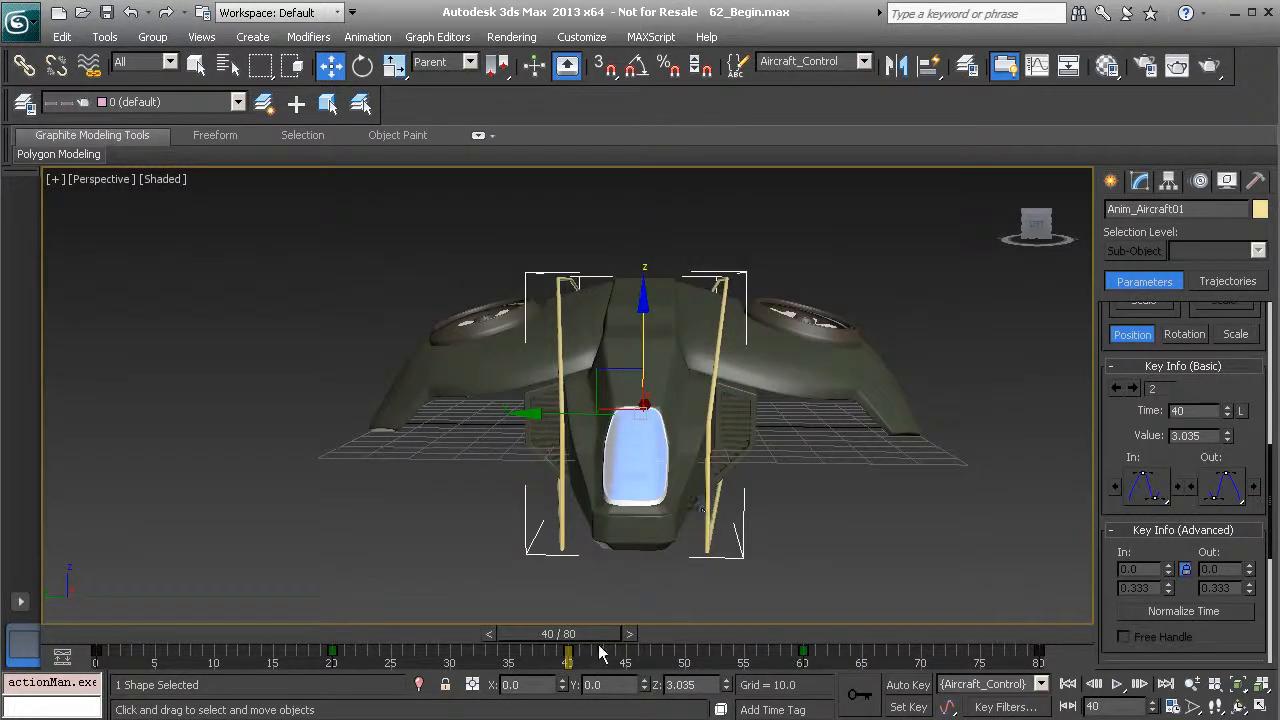
Step: Turn on Set Key mode, scrub to frame 65, deselect the aircraft control and play the animation
click(907, 707)
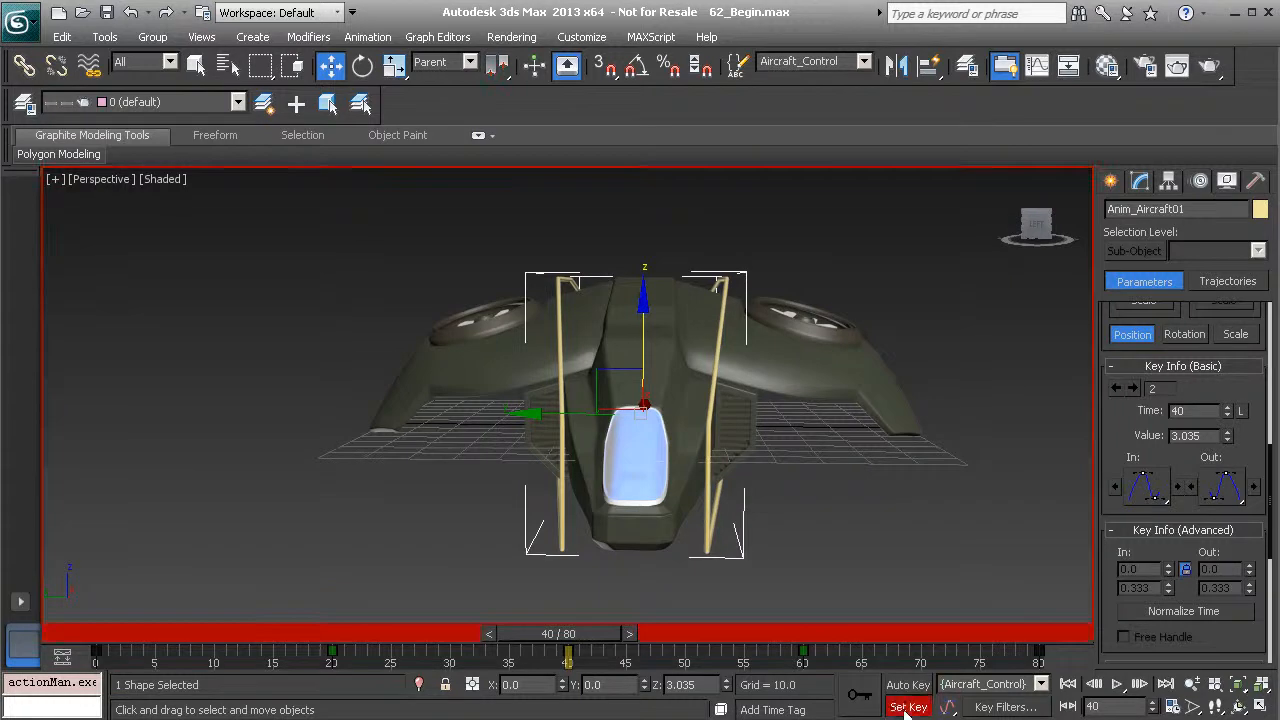
drag(586, 637, 872, 637)
click(962, 523)
click(1117, 684)
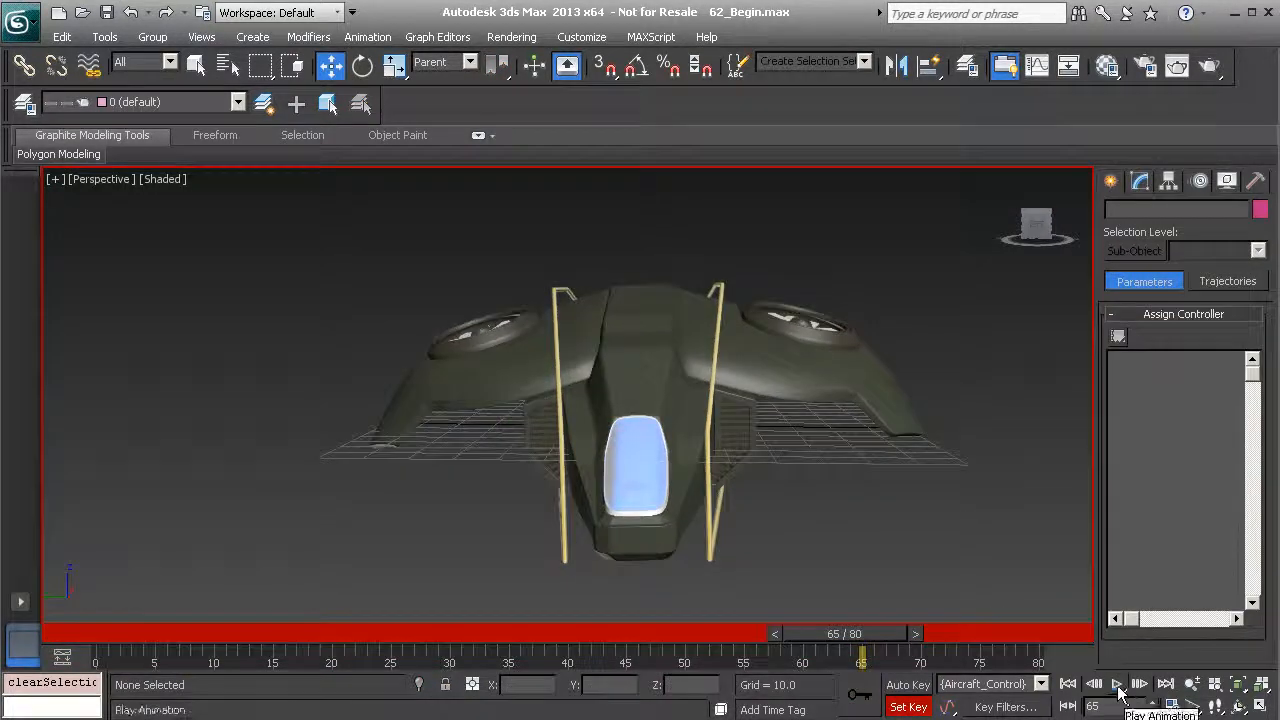